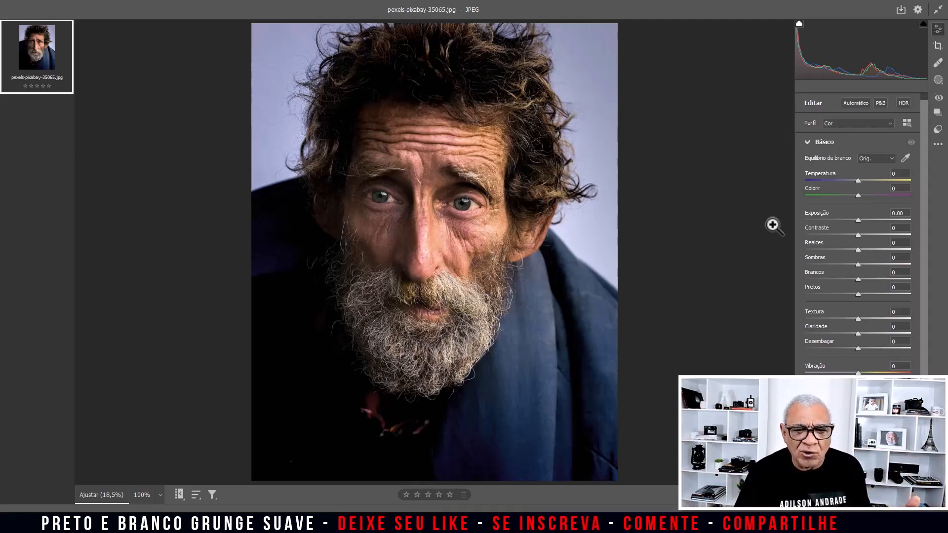
Save the unedited portrait as a DNG copy
{"action": "right_click", "coordinate": [474, 183]}
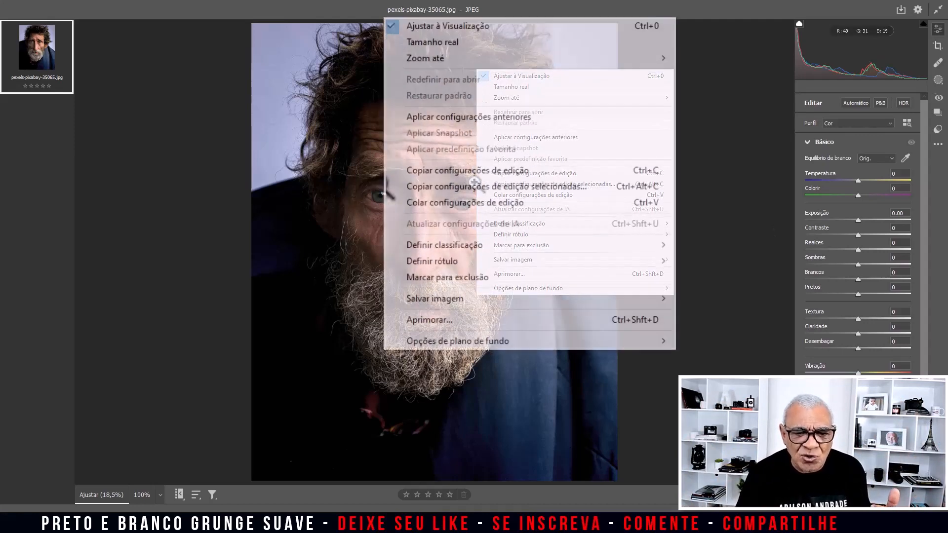
{"action": "mouse_move", "coordinate": [527, 261]}
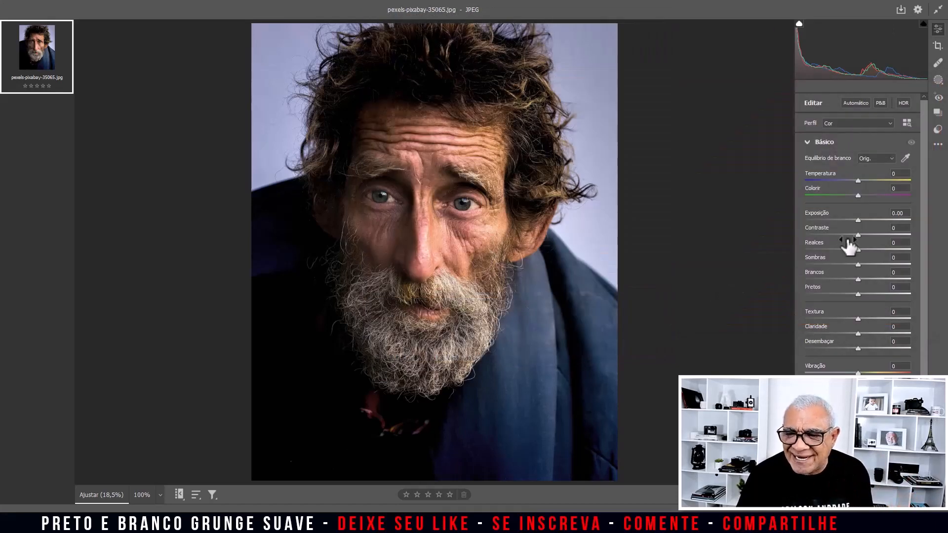
Set Exposição to +0.40, Realces to +19, Sombras to +69, Textura and Claridade to -16, and Desembaçar to -11
{"action": "left_click_drag", "start_coordinate": [858, 221], "coordinate": [867, 221]}
{"action": "left_click_drag", "start_coordinate": [859, 265], "coordinate": [894, 265]}
{"action": "left_click_drag", "start_coordinate": [866, 221], "coordinate": [869, 251]}
{"action": "left_click_drag", "start_coordinate": [858, 319], "coordinate": [850, 334]}
{"action": "left_click_drag", "start_coordinate": [858, 349], "coordinate": [852, 349]}
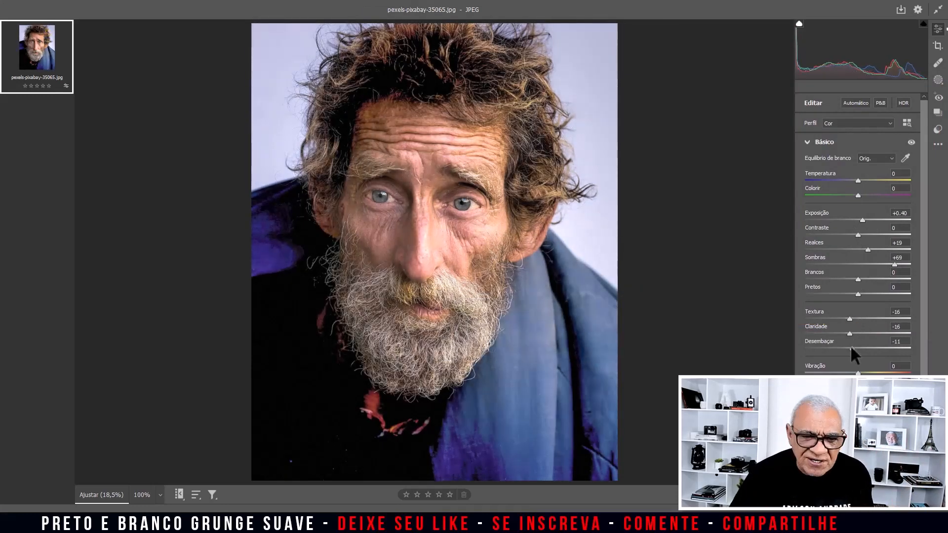
Save the brightened version of the portrait as a DNG copy
{"action": "right_click", "coordinate": [409, 188]}
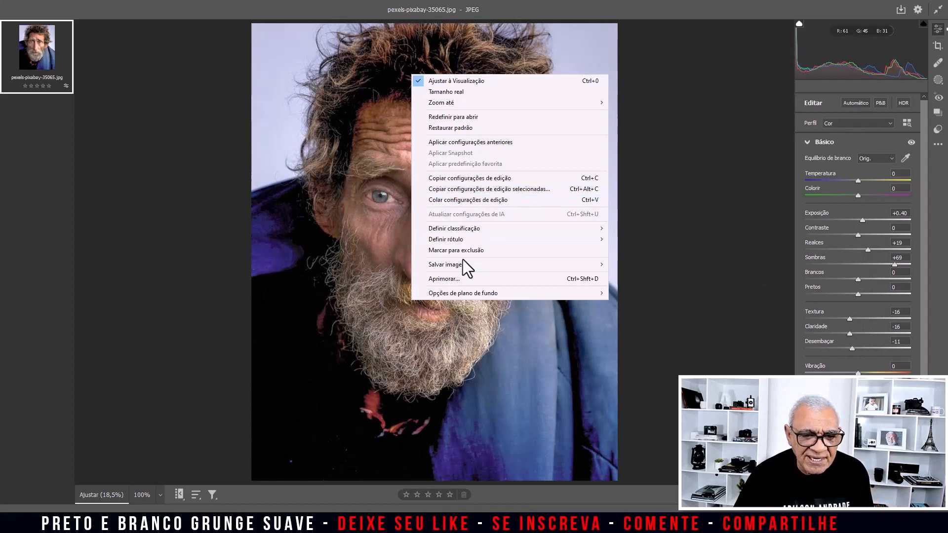
{"action": "mouse_move", "coordinate": [464, 266]}
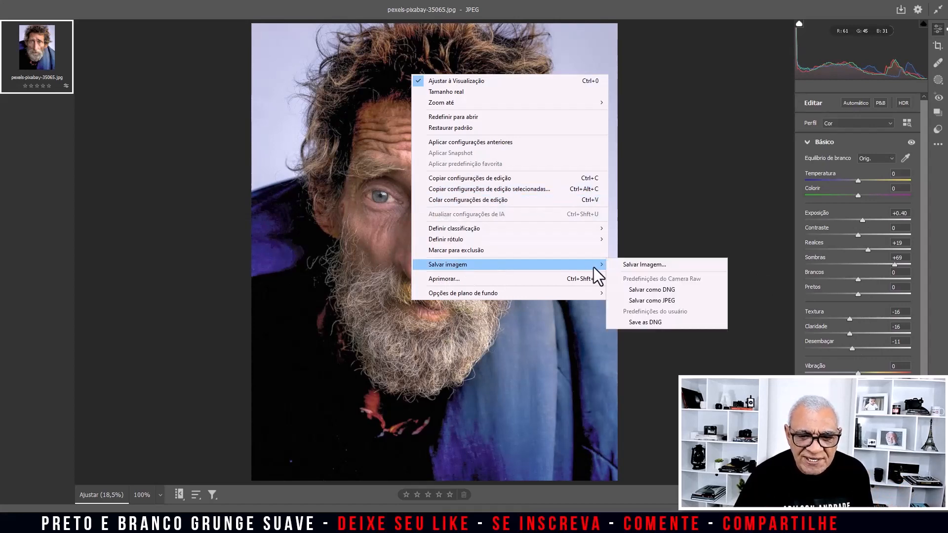
{"action": "left_click", "coordinate": [645, 289]}
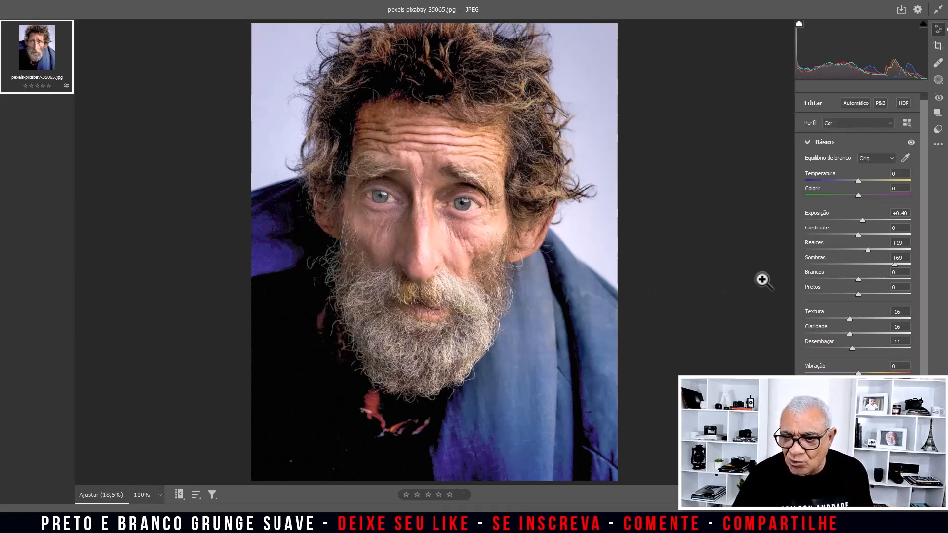
Reset the previous adjustments and set Exposição to -0.35, Realces to -100 and Brancos to +42
{"action": "left_click", "coordinate": [938, 144]}
{"action": "left_click", "coordinate": [798, 169]}
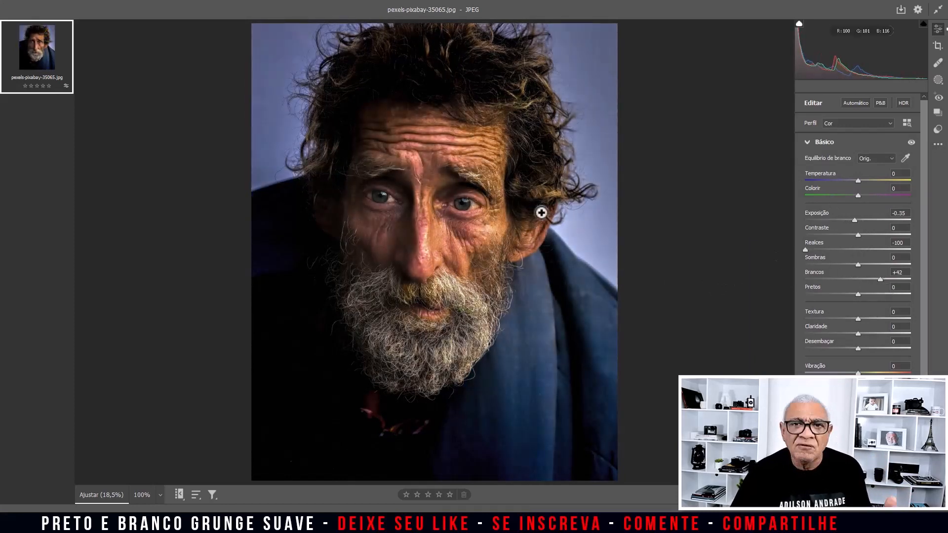
Save the darkened version of the portrait as a DNG copy
{"action": "right_click", "coordinate": [474, 214]}
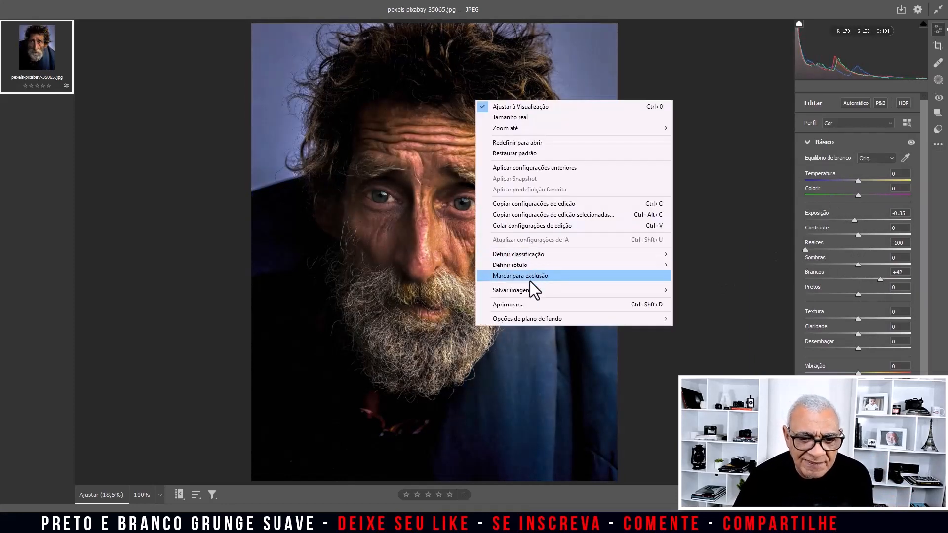
{"action": "mouse_move", "coordinate": [531, 289]}
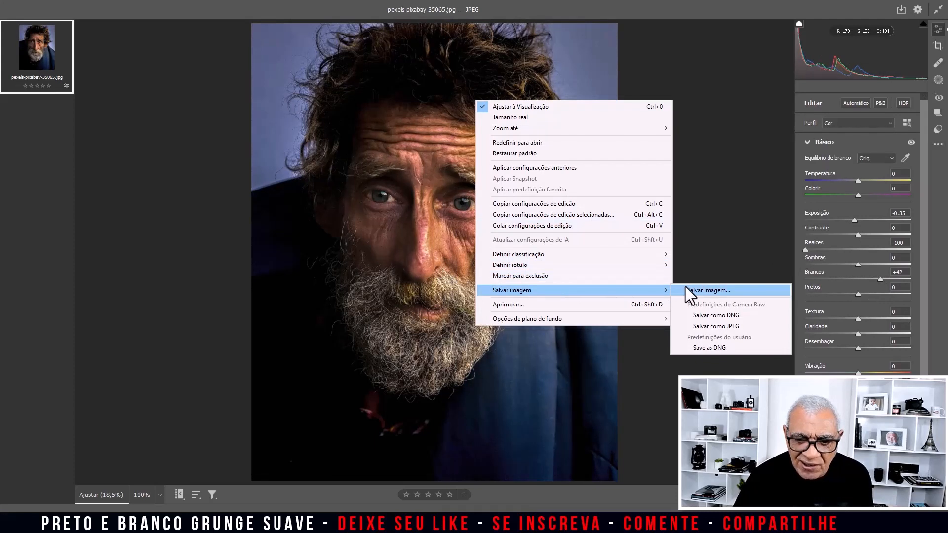
{"action": "left_click", "coordinate": [715, 314]}
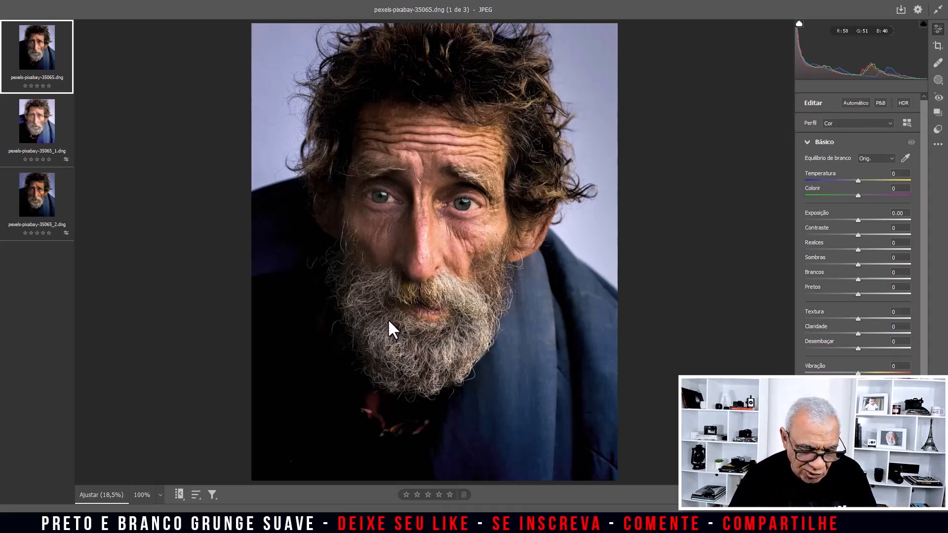
Try to merge all three DNG versions with Mesclar para HDR in Camera Raw
{"action": "key", "text": "ctrl+a"}
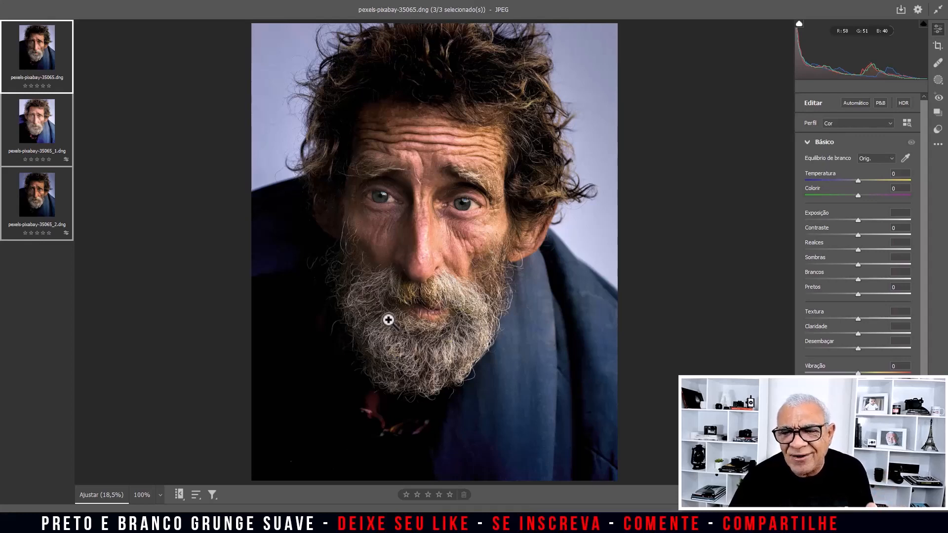
{"action": "mouse_move", "coordinate": [54, 185]}
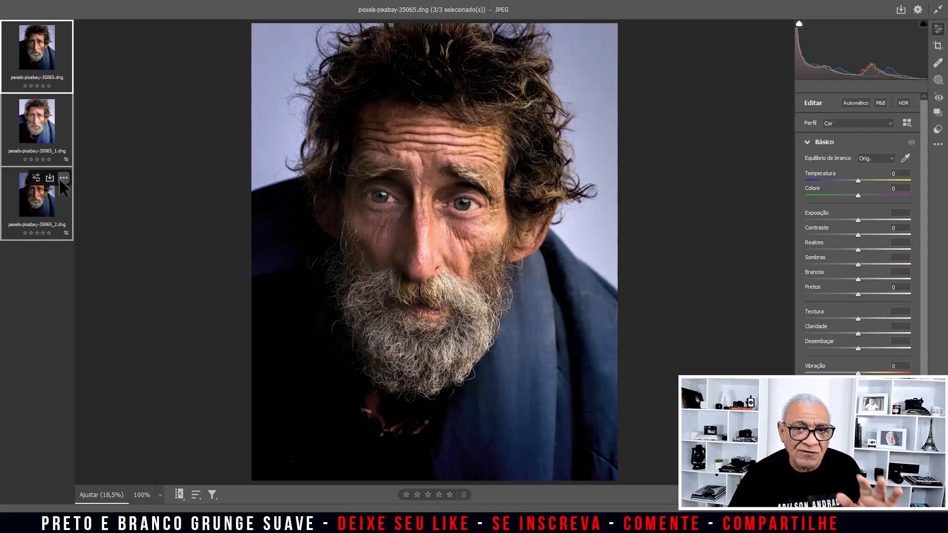
{"action": "left_click", "coordinate": [63, 30]}
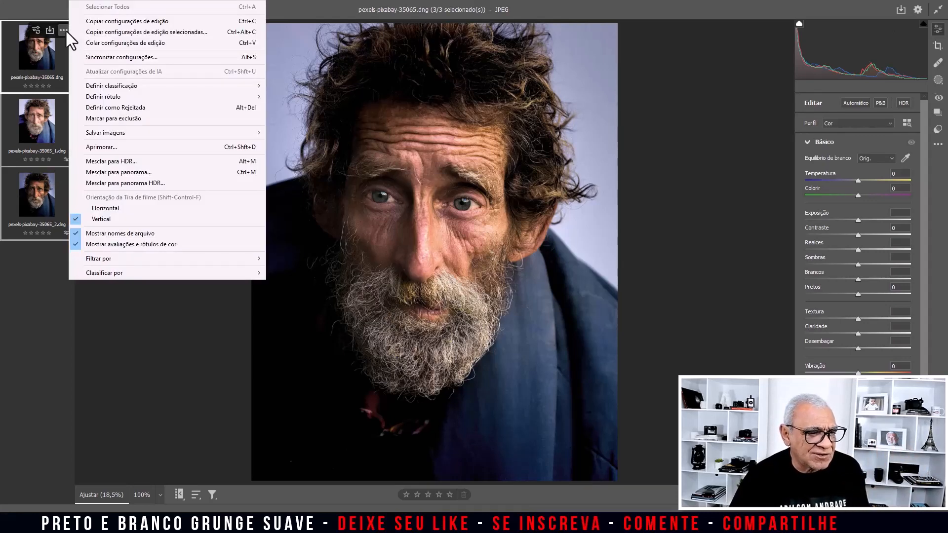
{"action": "left_click", "coordinate": [115, 158]}
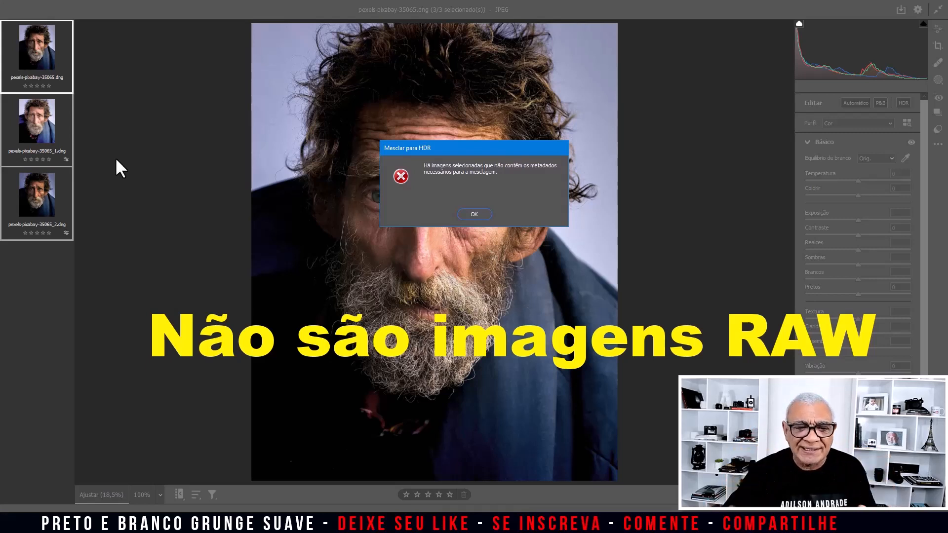
{"action": "left_click", "coordinate": [474, 214]}
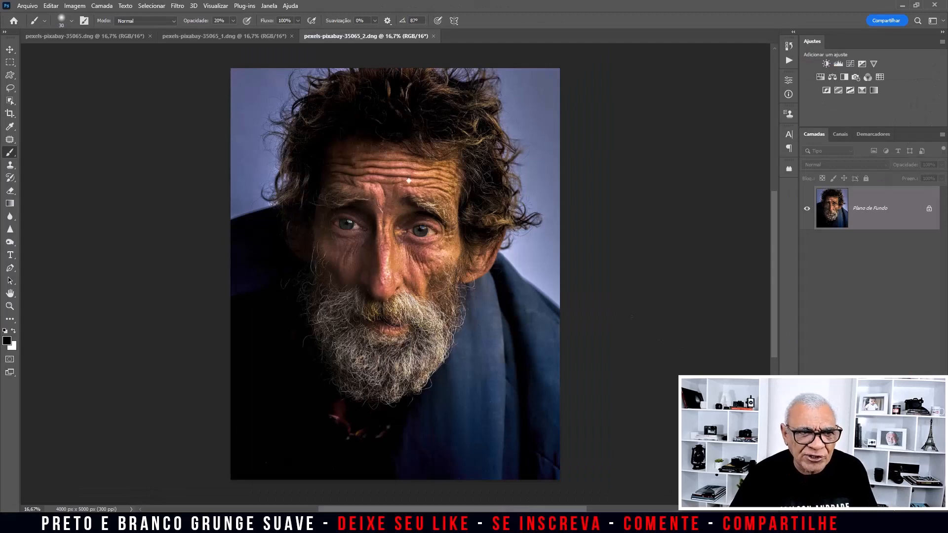
Start Mesclar para HDR Pro in Photoshop with the three open DNG files as sources
{"action": "left_click", "coordinate": [31, 5]}
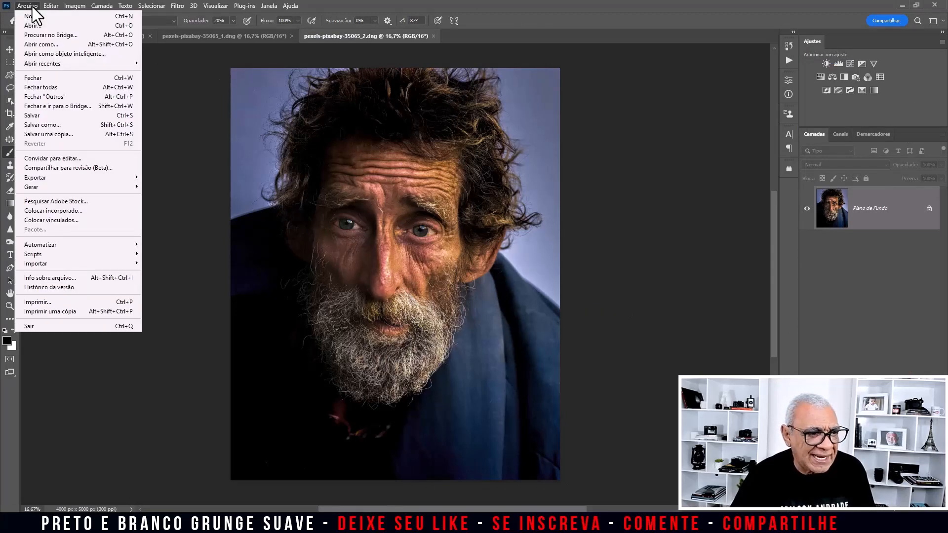
{"action": "mouse_move", "coordinate": [69, 244]}
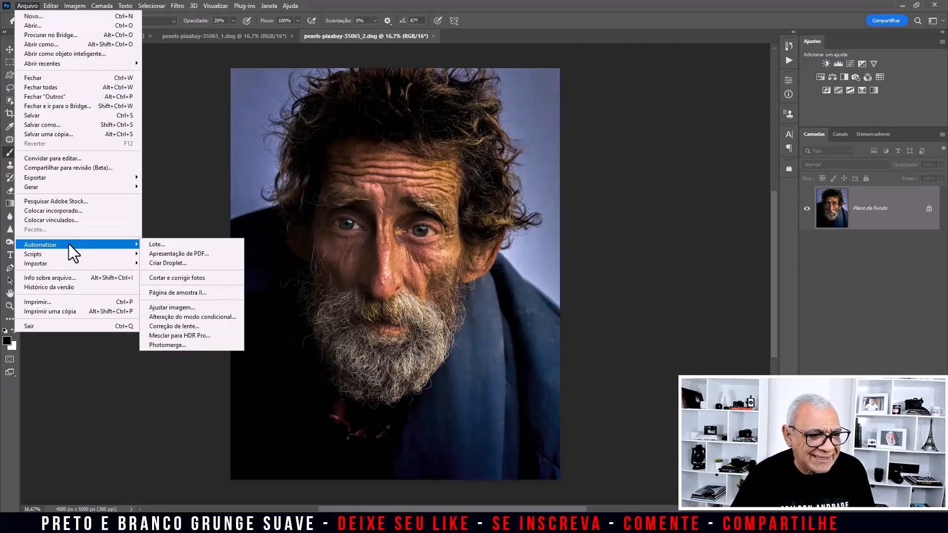
{"action": "left_click", "coordinate": [208, 336]}
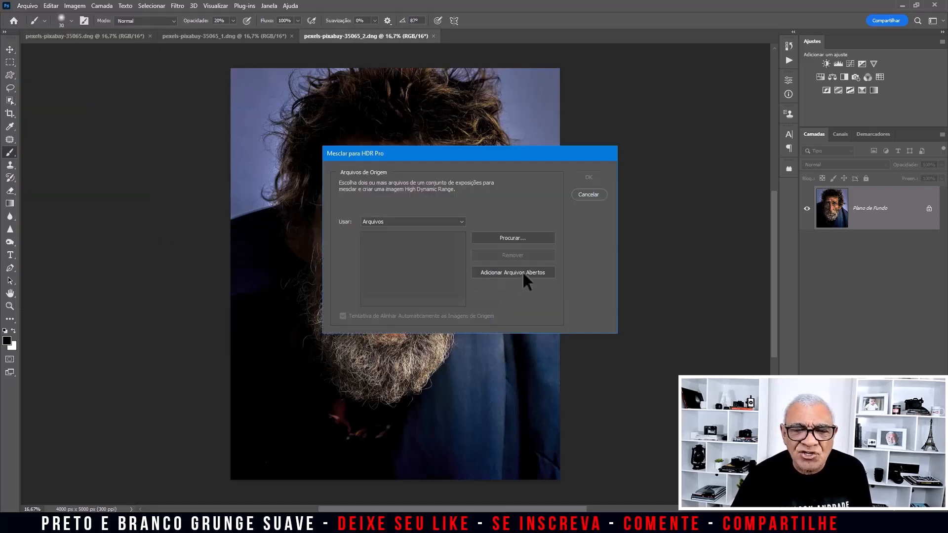
{"action": "left_click", "coordinate": [522, 272]}
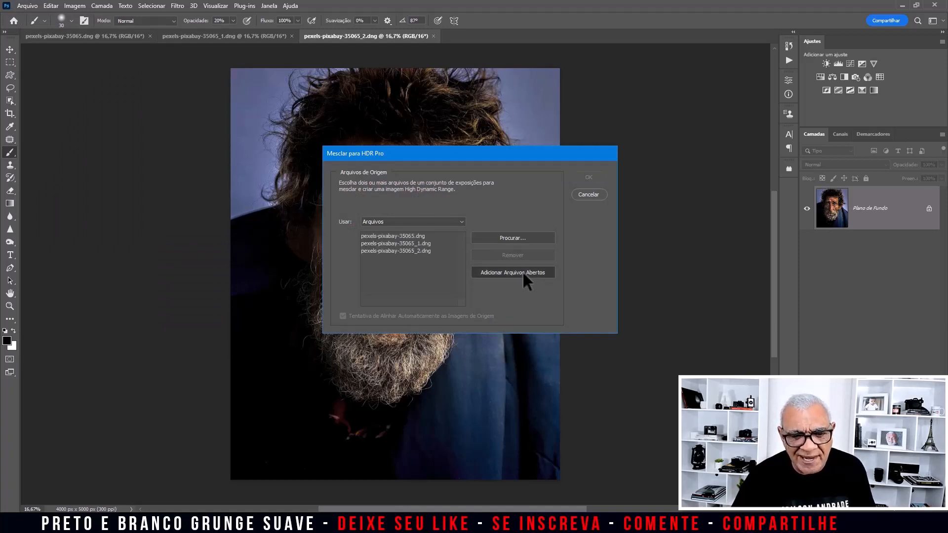
{"action": "left_click", "coordinate": [588, 178]}
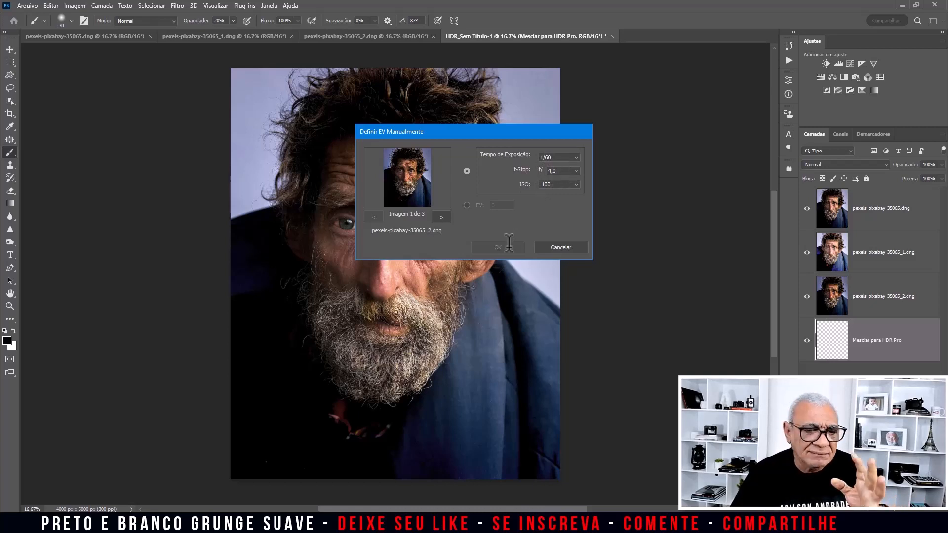
Go through the manual EV settings of all three source images and accept them
{"action": "left_click", "coordinate": [442, 216]}
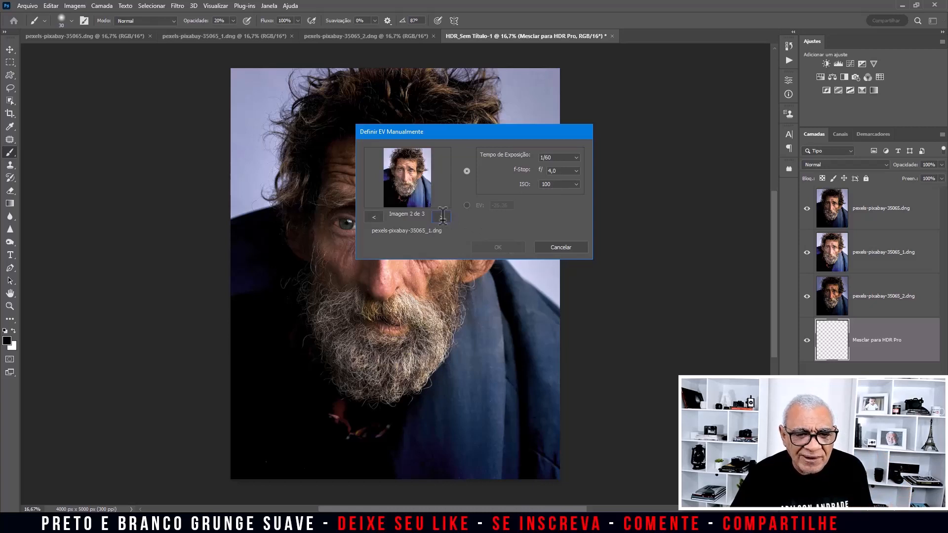
{"action": "left_click", "coordinate": [442, 217]}
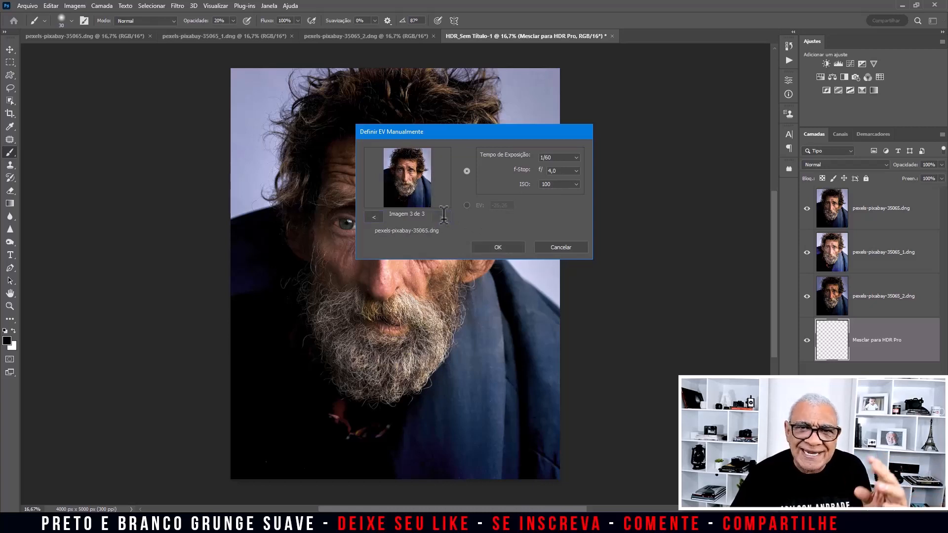
{"action": "left_click", "coordinate": [508, 248]}
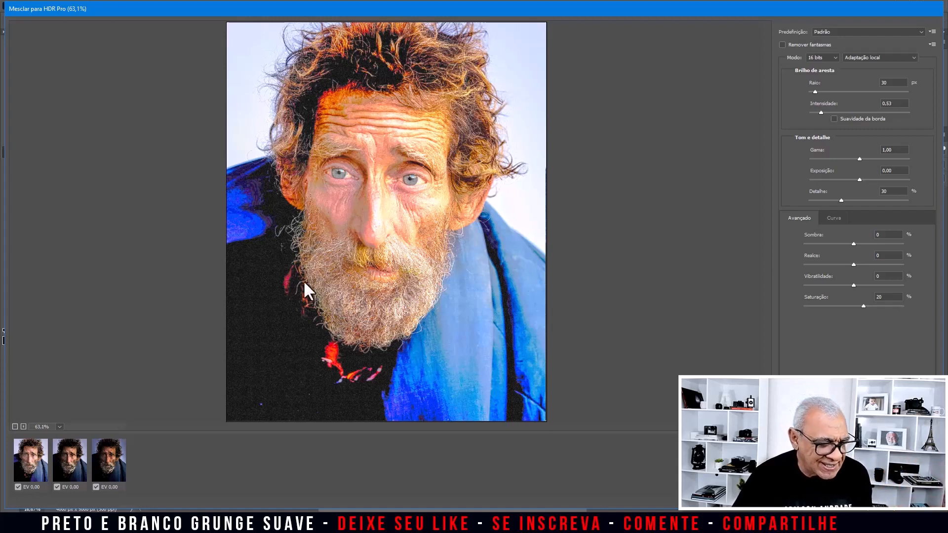
Check the HDR preview by excluding and re-including the first and the third source image
{"action": "left_click", "coordinate": [17, 487]}
{"action": "left_click", "coordinate": [18, 487]}
{"action": "left_click", "coordinate": [96, 486]}
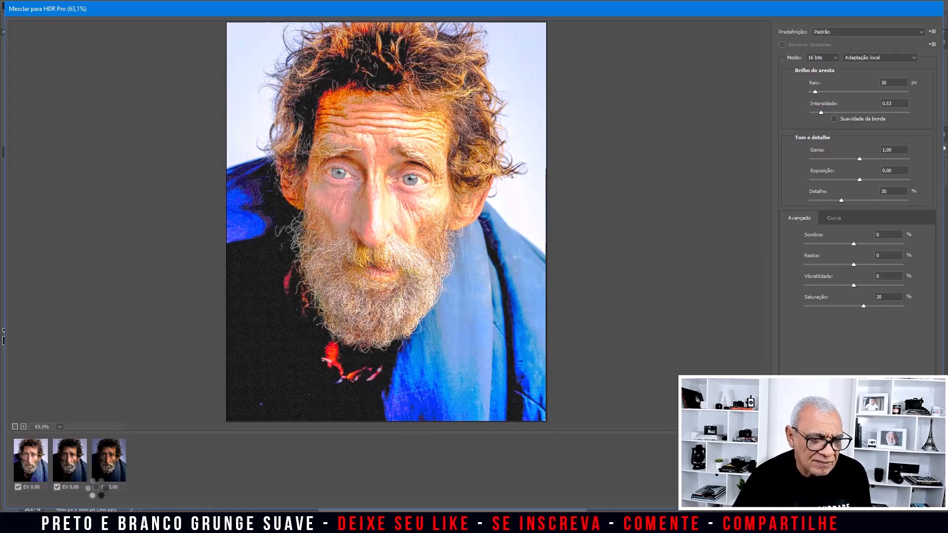
{"action": "left_click", "coordinate": [96, 487]}
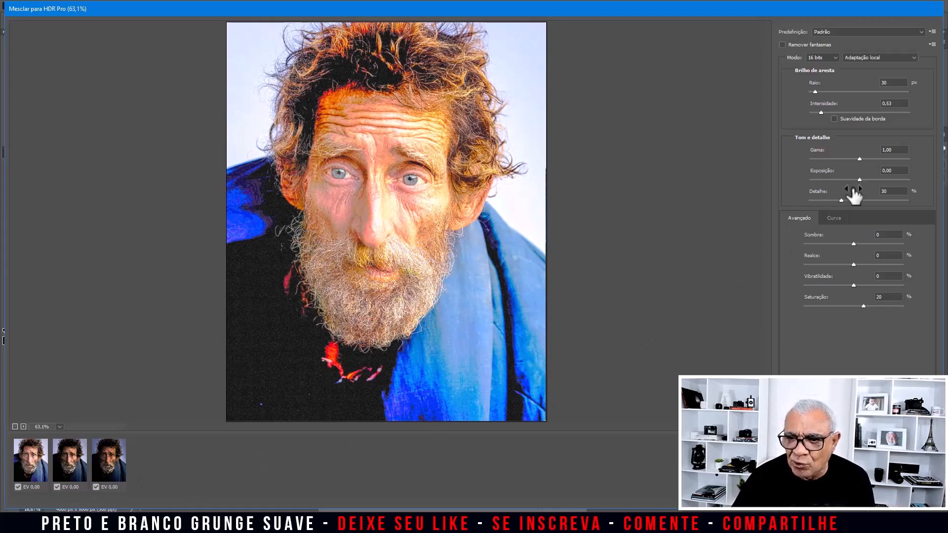
Adjust the exposure and gamma of the HDR merge and generate the 16-bit image
{"action": "left_click_drag", "start_coordinate": [860, 180], "coordinate": [831, 159]}
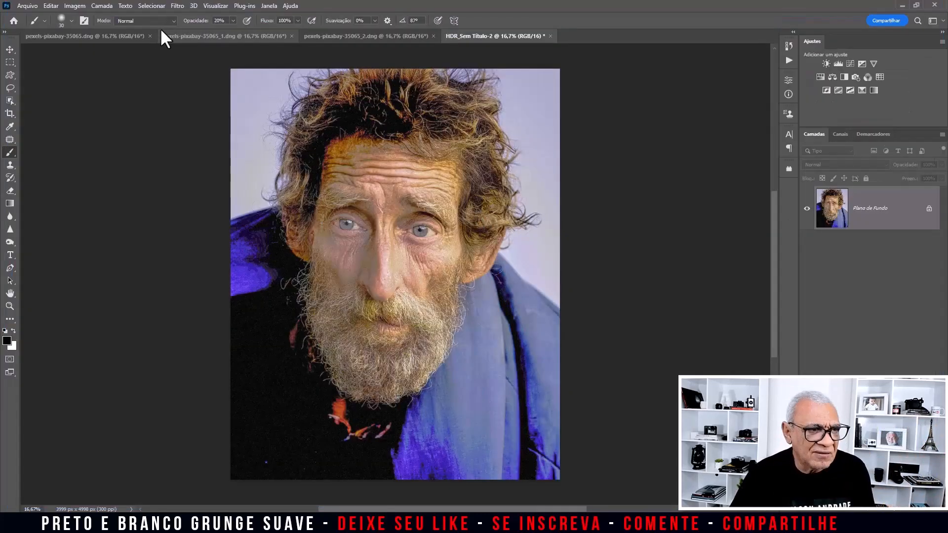
Copy the photo from pexels-pixabay-35065.dng into the HDR document and place it beneath the HDR layer
{"action": "left_click", "coordinate": [134, 31]}
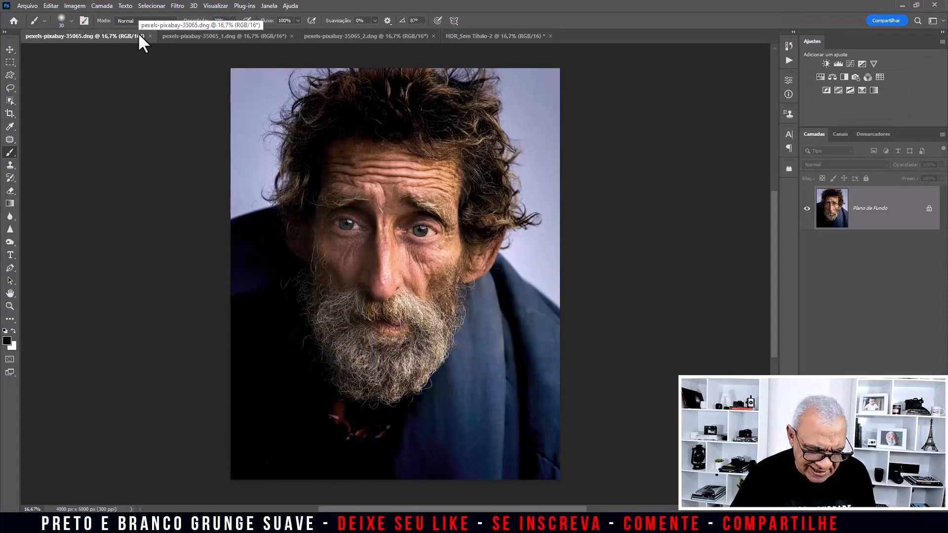
{"action": "key", "text": "v"}
{"action": "left_click_drag", "start_coordinate": [379, 57], "coordinate": [461, 156]}
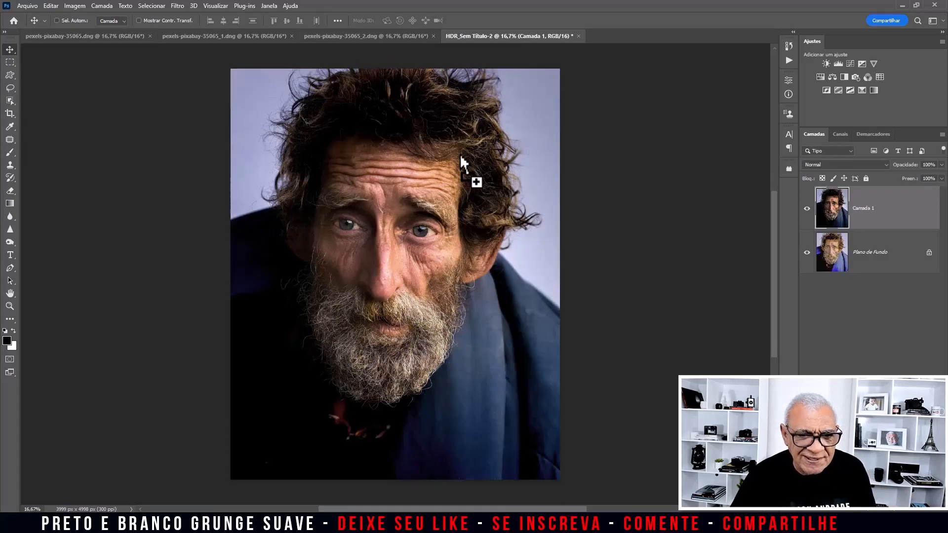
{"action": "left_click_drag", "start_coordinate": [862, 218], "coordinate": [889, 274]}
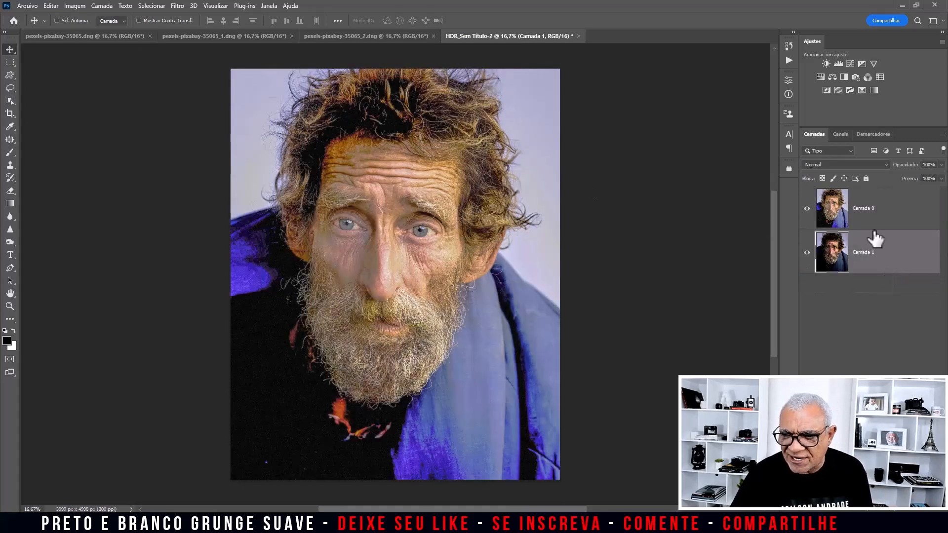
{"action": "left_click", "coordinate": [872, 223]}
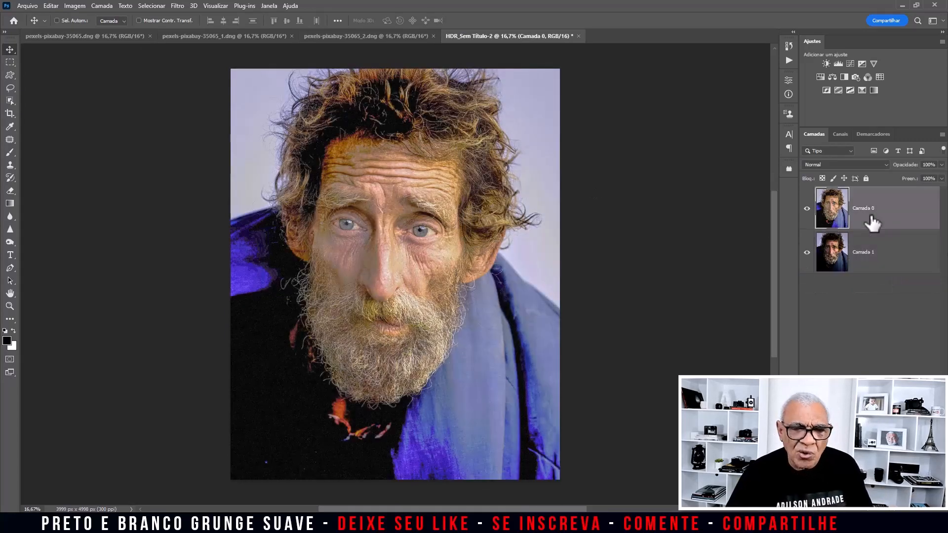
Compare the HDR layer with the original photo by toggling the HDR layer's visibility
{"action": "left_click", "coordinate": [807, 209]}
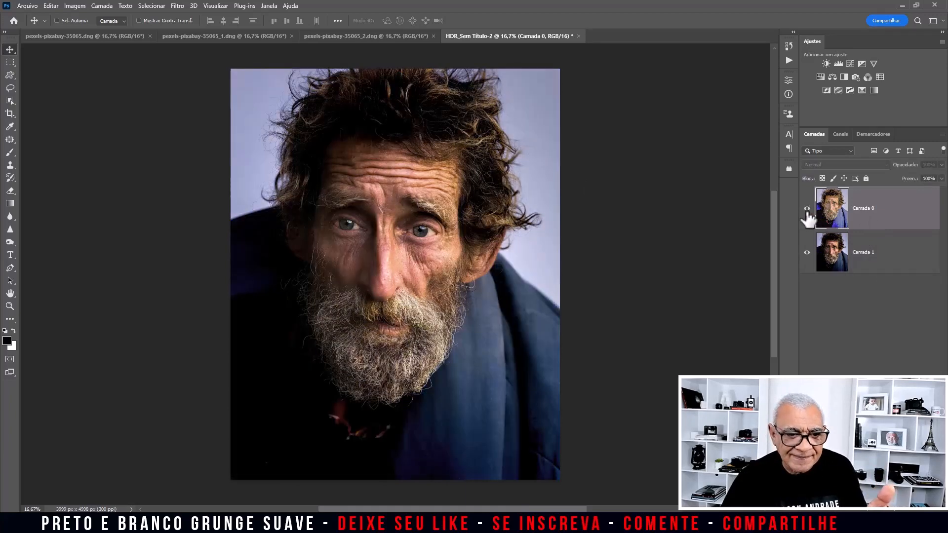
{"action": "left_click", "coordinate": [807, 209]}
{"action": "left_click", "coordinate": [807, 209]}
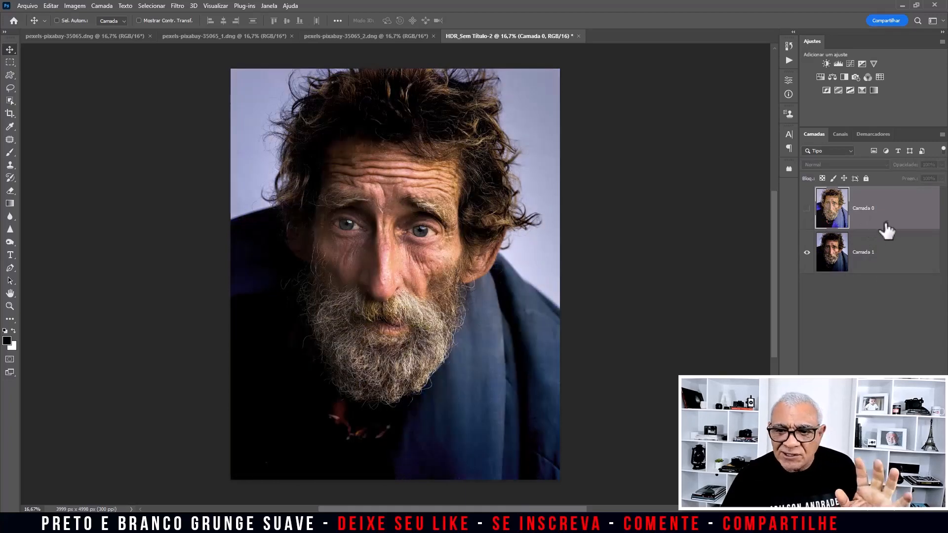
{"action": "left_click", "coordinate": [807, 208]}
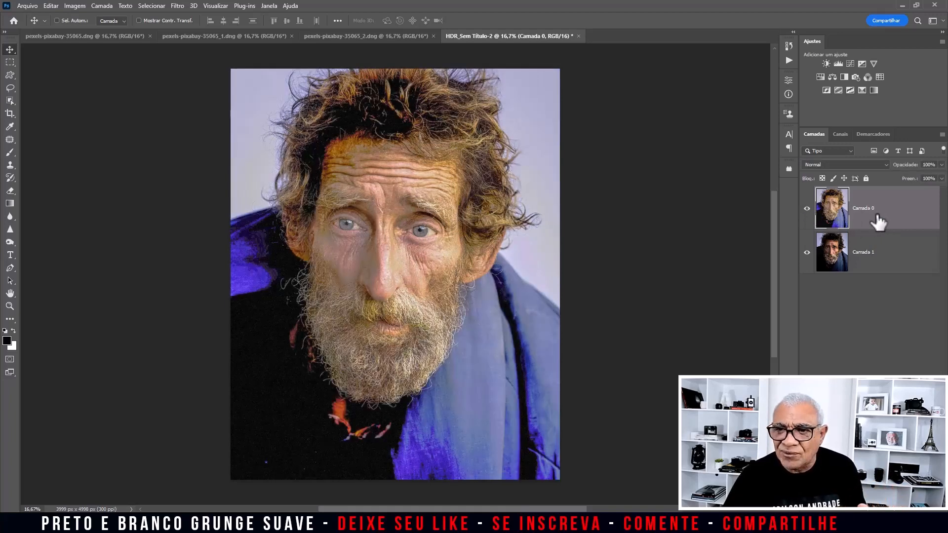
Add a Gradient Map adjustment layer with the black-to-white gradient above the HDR layer
{"action": "left_click", "coordinate": [872, 94]}
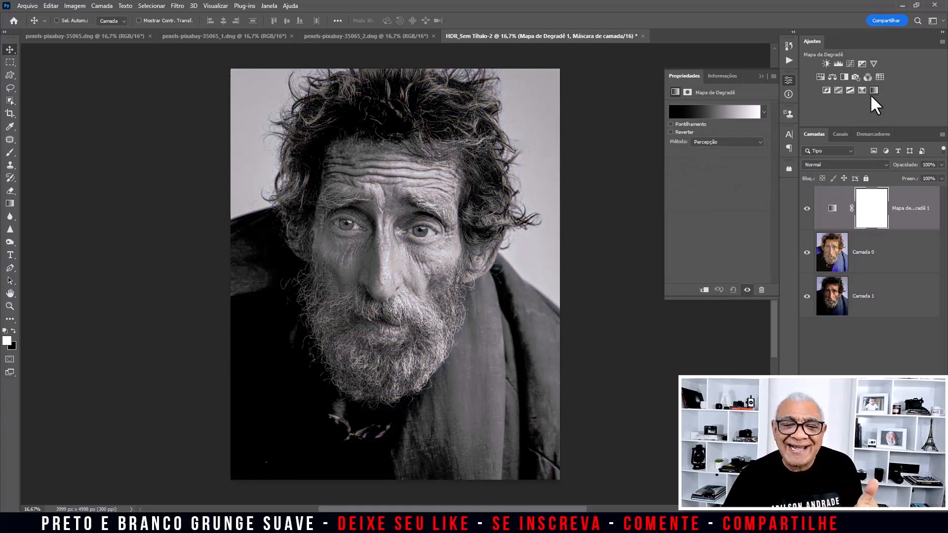
{"action": "left_click", "coordinate": [764, 112]}
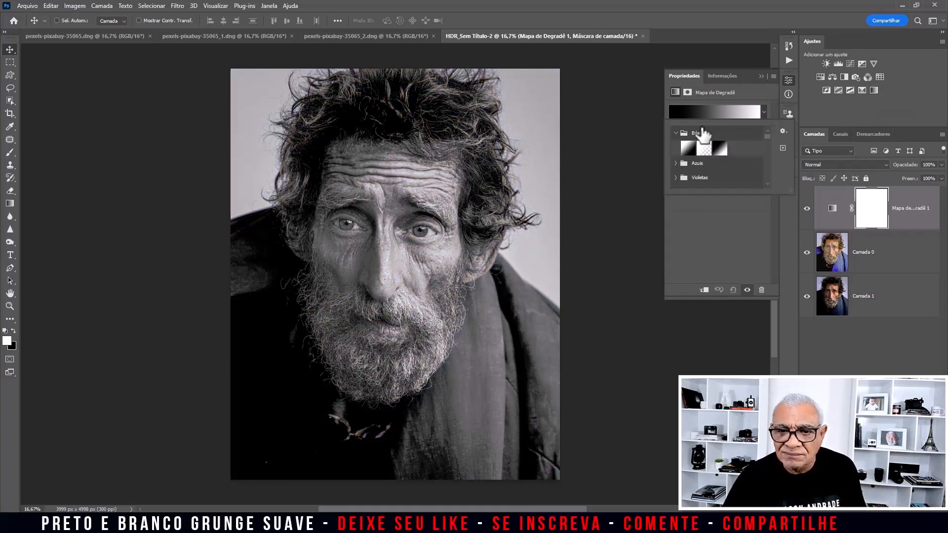
{"action": "left_click", "coordinate": [759, 77]}
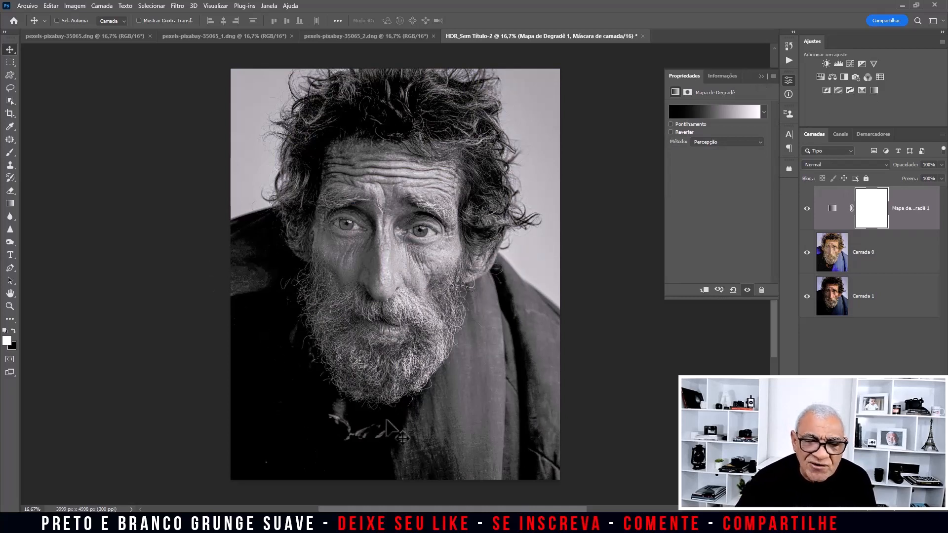
Add a Black & White adjustment directly above the HDR layer with reds 62, yellows 89, blues -139 and magentas 41
{"action": "left_click", "coordinate": [868, 250]}
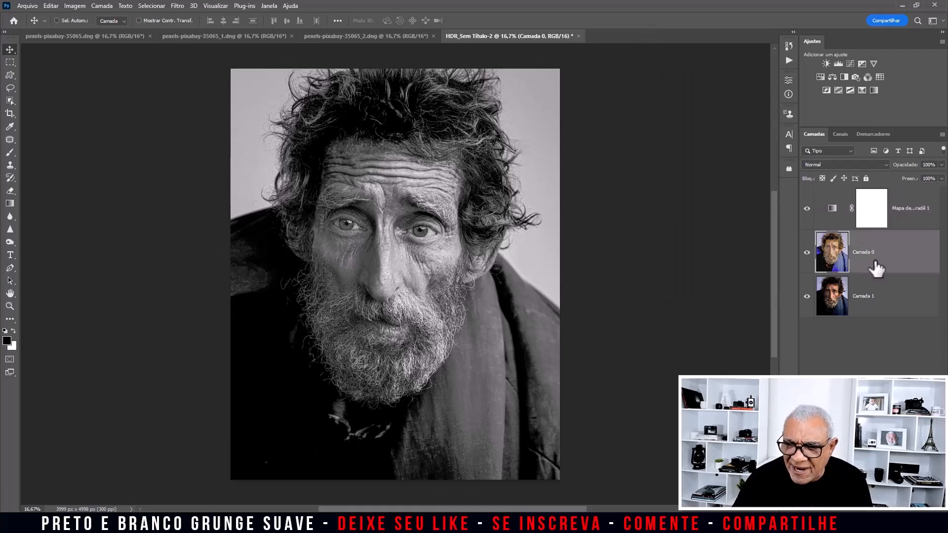
{"action": "left_click", "coordinate": [891, 254]}
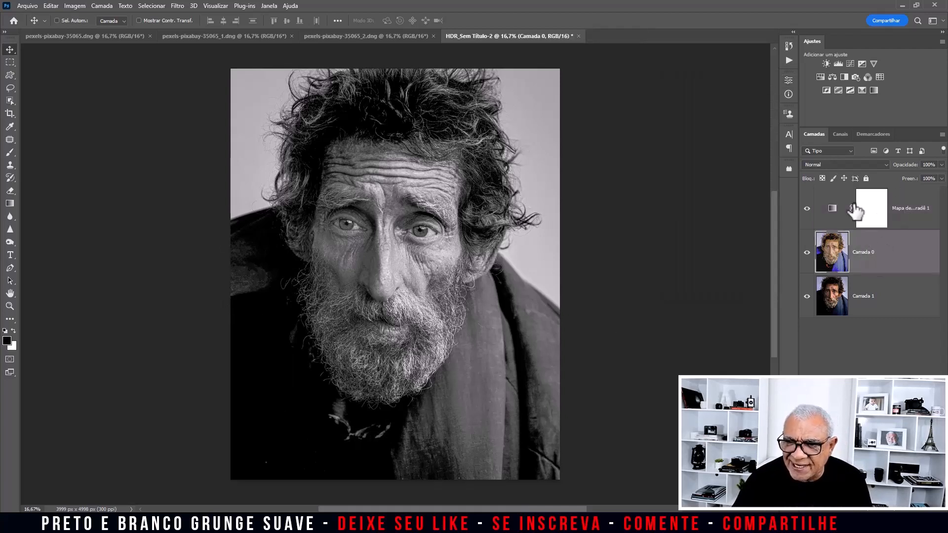
{"action": "left_click", "coordinate": [844, 77]}
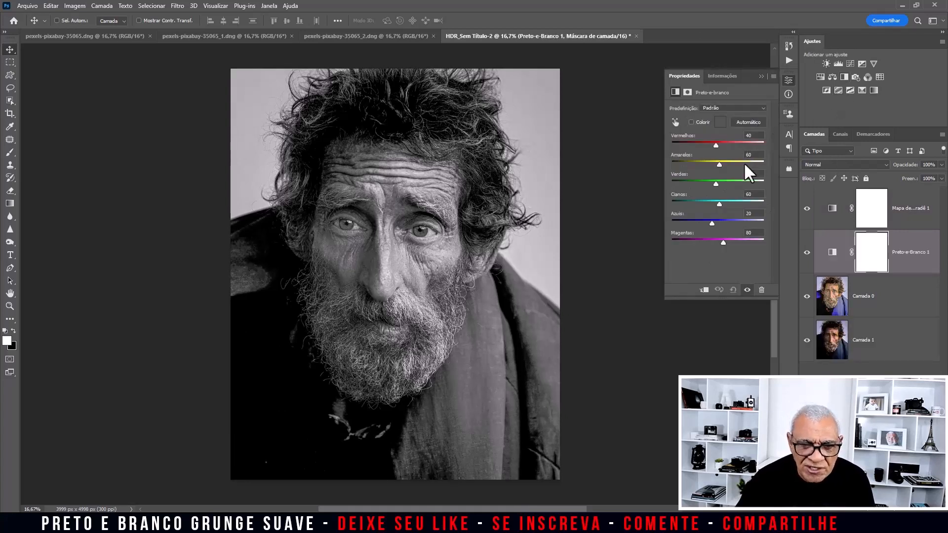
{"action": "mouse_move", "coordinate": [716, 164]}
{"action": "left_mouse_down"}
{"action": "mouse_move", "coordinate": [732, 164]}
{"action": "mouse_move", "coordinate": [725, 165]}
{"action": "left_mouse_up"}
{"action": "left_click_drag", "start_coordinate": [716, 145], "coordinate": [719, 143]}
{"action": "left_click_drag", "start_coordinate": [712, 223], "coordinate": [689, 222]}
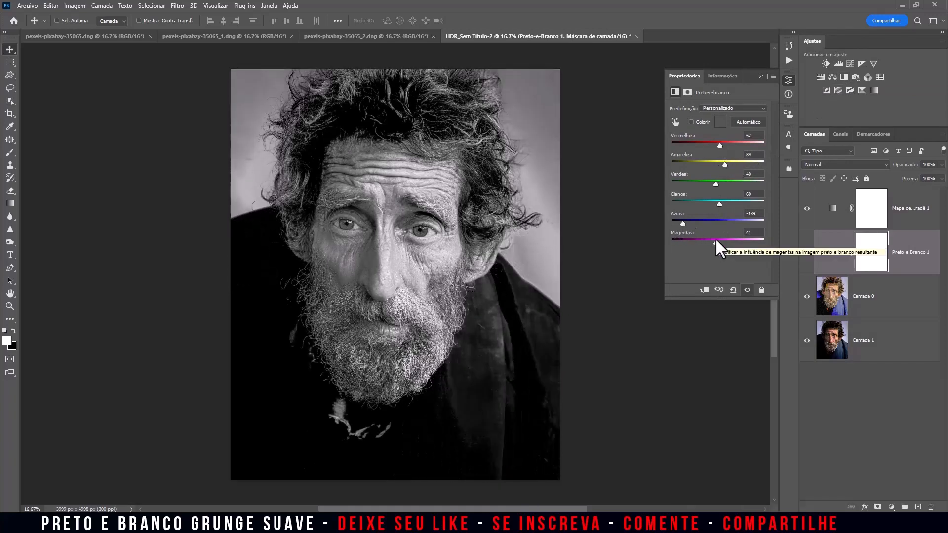
{"action": "left_click", "coordinate": [762, 76]}
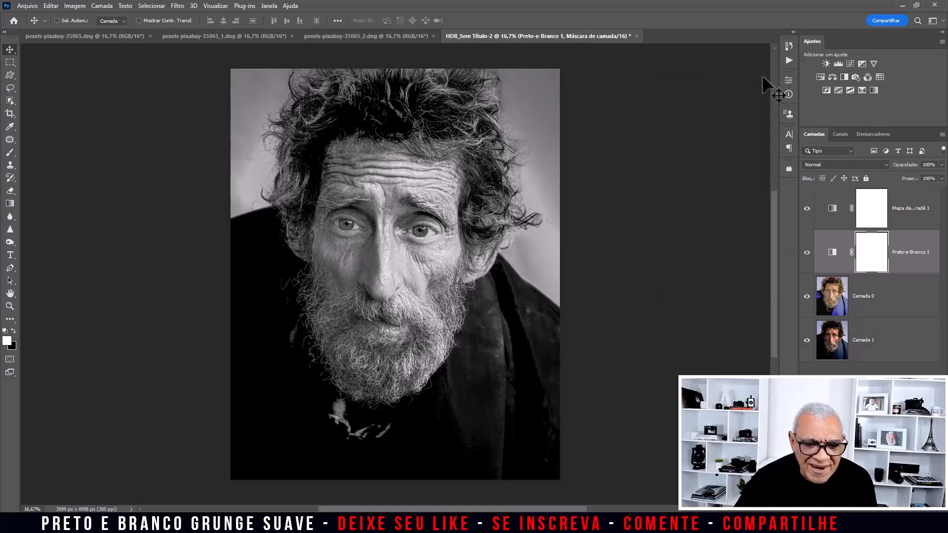
Stamp all visible layers into a new layer above the gradient map and open it in the Camera Raw filter
{"action": "left_click", "coordinate": [904, 217]}
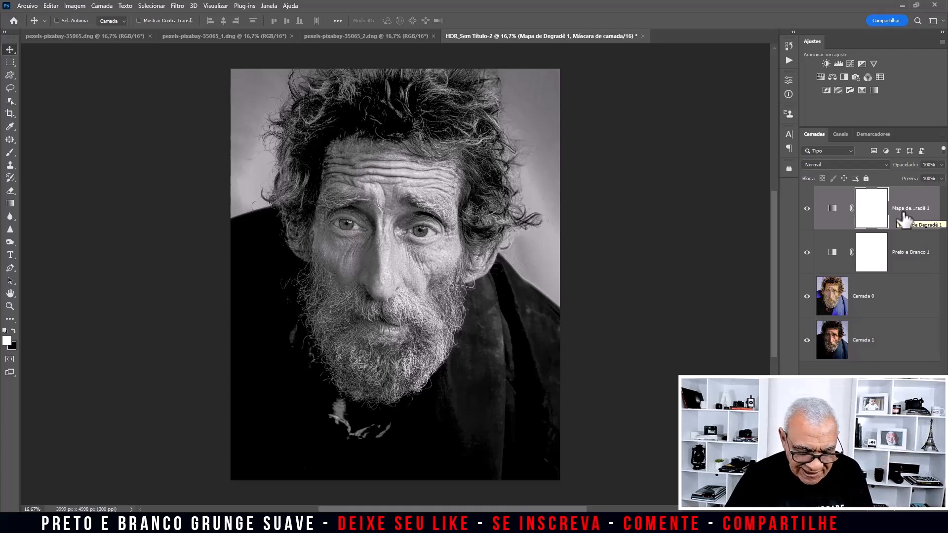
{"action": "key", "text": "ctrl+shift+alt+e"}
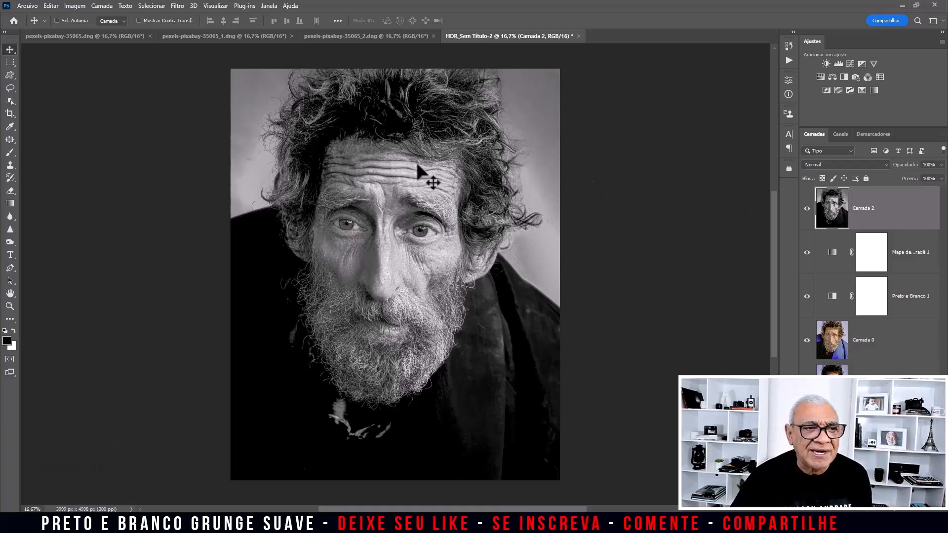
{"action": "left_click", "coordinate": [178, 6]}
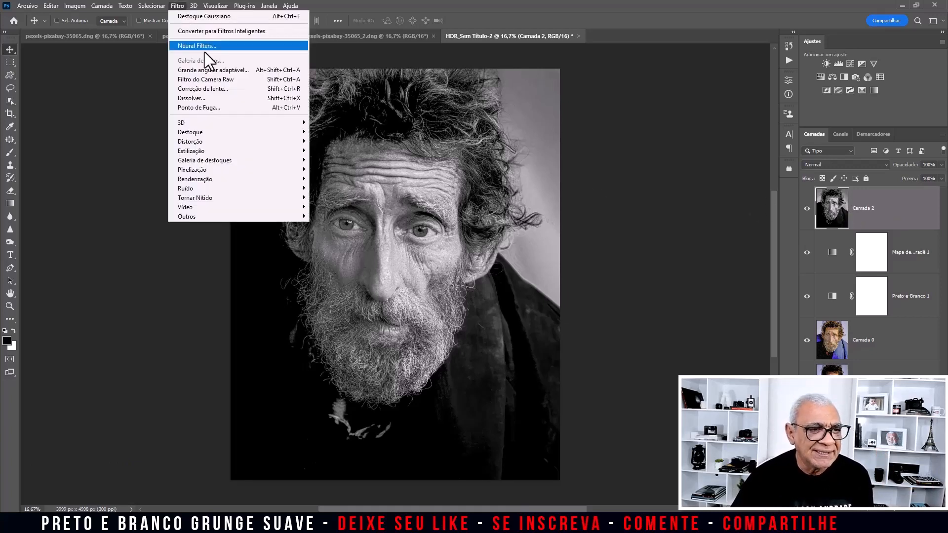
{"action": "left_click", "coordinate": [215, 79]}
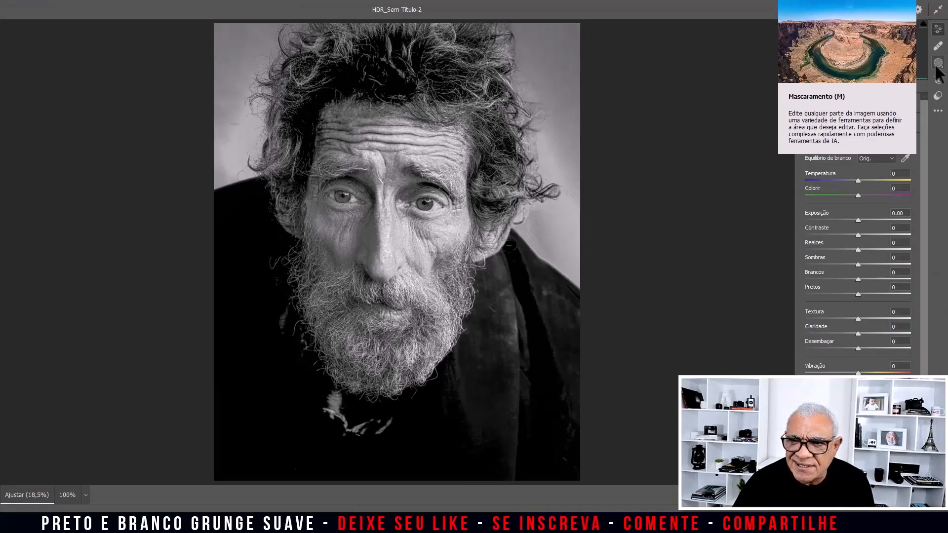
Create a radial gradient mask and shape it into a slightly tilted oval covering the man's face, hair and beard
{"action": "left_click", "coordinate": [937, 66]}
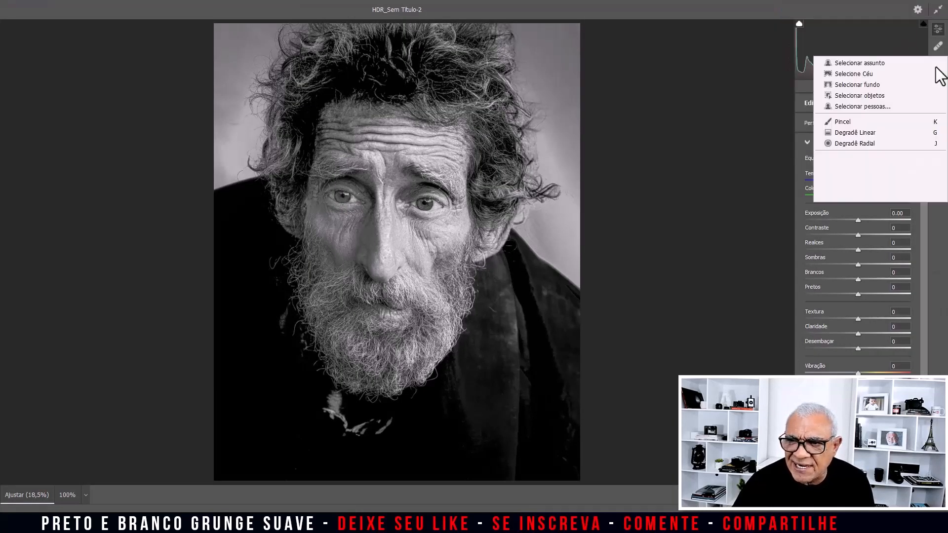
{"action": "left_click", "coordinate": [846, 142]}
{"action": "left_click_drag", "start_coordinate": [377, 162], "coordinate": [456, 290]}
{"action": "mouse_move", "coordinate": [419, 237]}
{"action": "left_mouse_down"}
{"action": "mouse_move", "coordinate": [441, 249]}
{"action": "mouse_move", "coordinate": [474, 229]}
{"action": "left_mouse_up"}
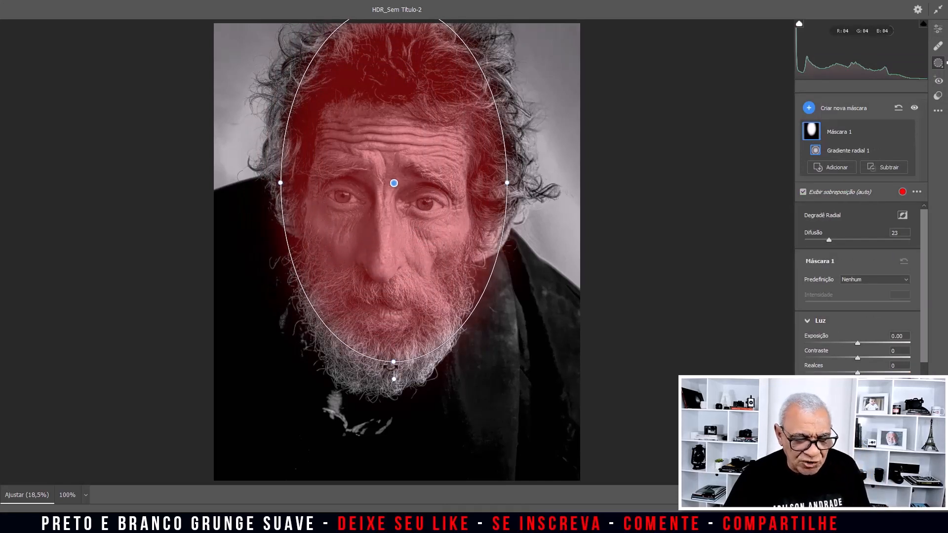
{"action": "left_click_drag", "start_coordinate": [393, 363], "coordinate": [366, 399]}
{"action": "left_click_drag", "start_coordinate": [528, 241], "coordinate": [521, 254]}
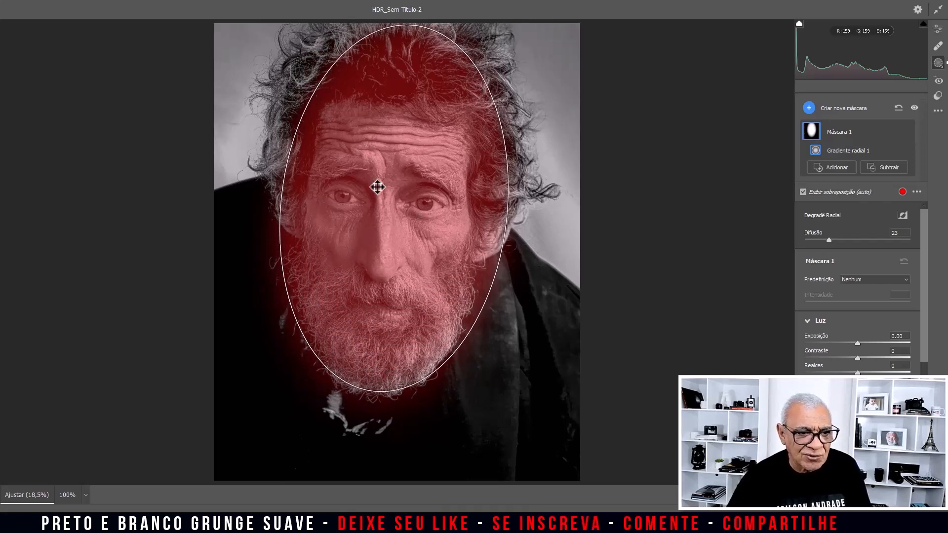
{"action": "left_click_drag", "start_coordinate": [280, 195], "coordinate": [266, 195]}
{"action": "left_click_drag", "start_coordinate": [419, 167], "coordinate": [412, 169]}
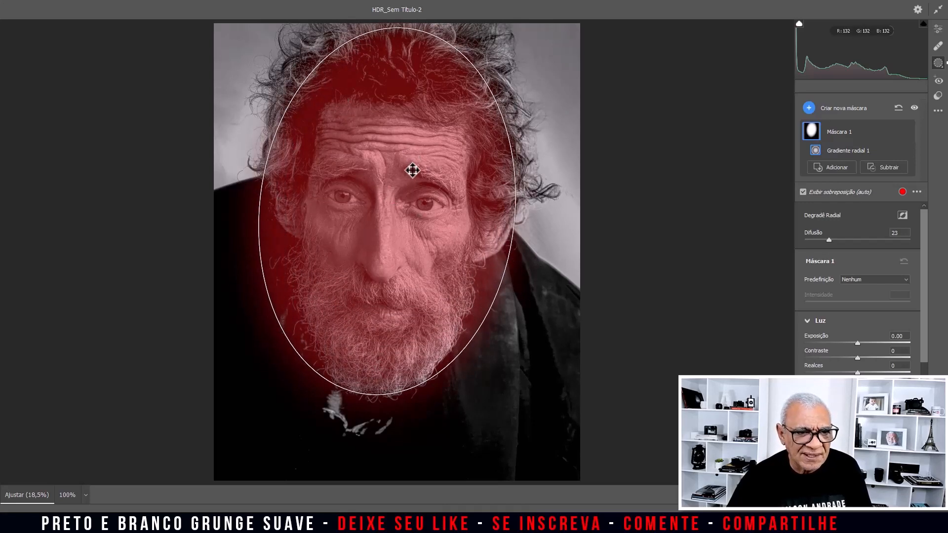
Invert the radial mask, lower its exposure to -2.55 to darken the surroundings, and apply the filter
{"action": "left_click", "coordinate": [893, 131]}
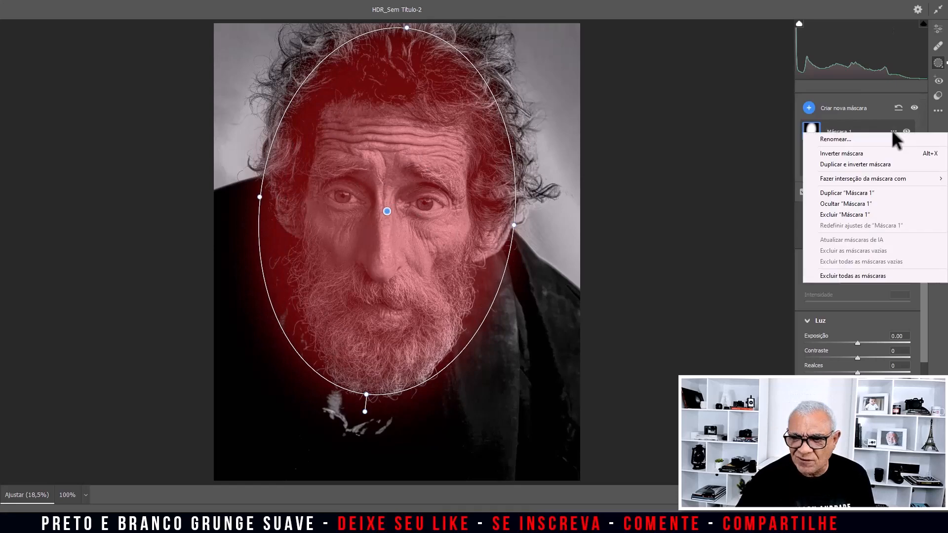
{"action": "left_click", "coordinate": [860, 152]}
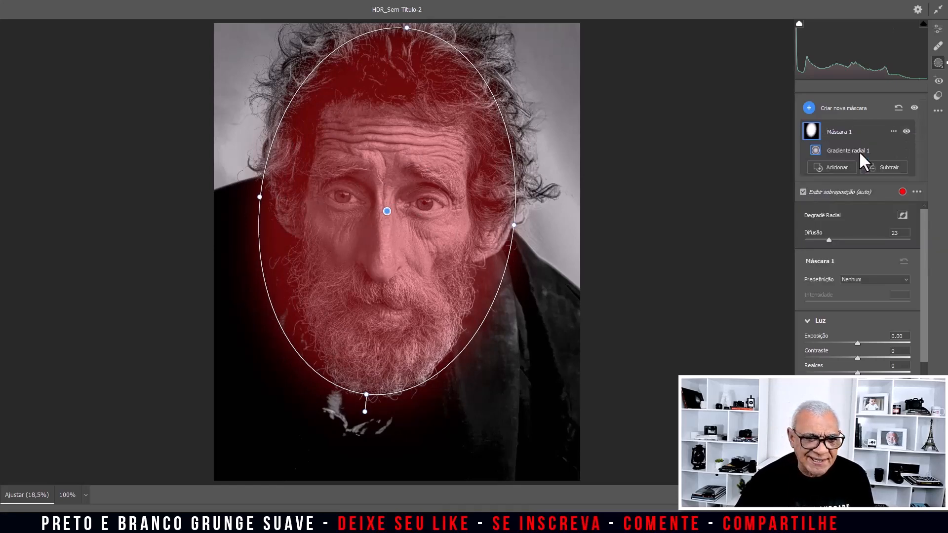
{"action": "left_click_drag", "start_coordinate": [855, 340], "coordinate": [823, 336]}
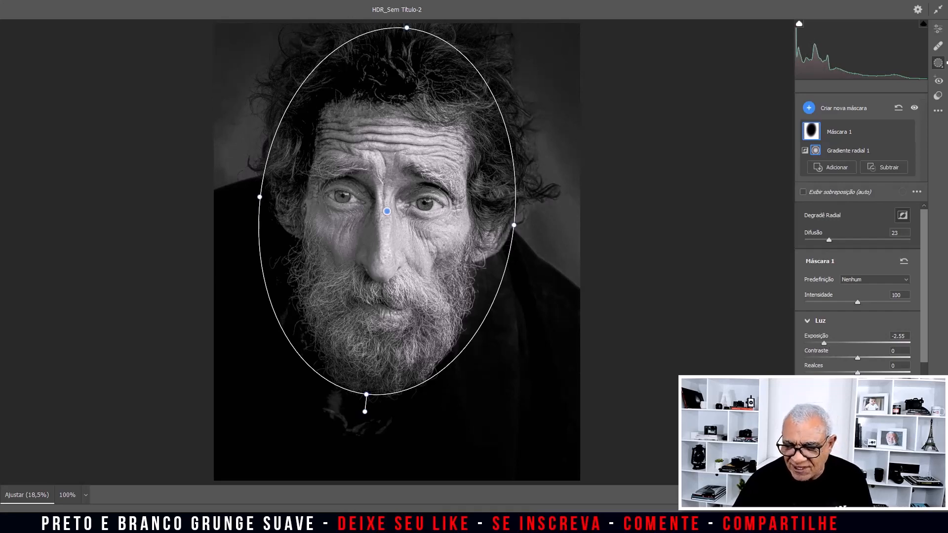
{"action": "left_click", "coordinate": [920, 514]}
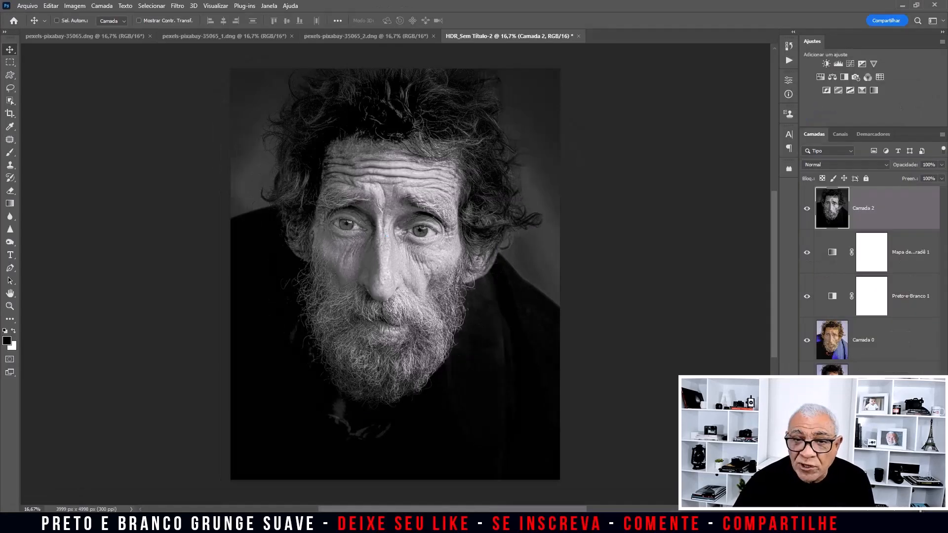
Add an empty layer and paint black with a soft 50% opacity brush over the clothing and background around the face
{"action": "left_click", "coordinate": [921, 507]}
{"action": "key", "text": "b"}
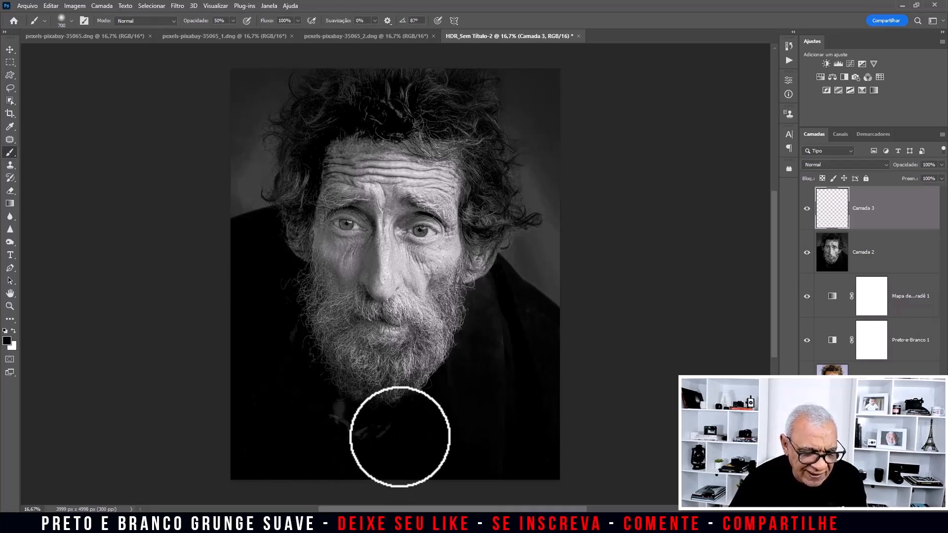
{"action": "mouse_move", "coordinate": [402, 432]}
{"action": "left_mouse_down"}
{"action": "mouse_move", "coordinate": [341, 431]}
{"action": "mouse_move", "coordinate": [313, 411]}
{"action": "mouse_move", "coordinate": [388, 442]}
{"action": "mouse_move", "coordinate": [300, 403]}
{"action": "mouse_move", "coordinate": [404, 441]}
{"action": "mouse_move", "coordinate": [369, 434]}
{"action": "mouse_move", "coordinate": [285, 385]}
{"action": "mouse_move", "coordinate": [275, 313]}
{"action": "mouse_move", "coordinate": [285, 400]}
{"action": "mouse_move", "coordinate": [264, 374]}
{"action": "mouse_move", "coordinate": [466, 438]}
{"action": "mouse_move", "coordinate": [530, 354]}
{"action": "mouse_move", "coordinate": [546, 421]}
{"action": "mouse_move", "coordinate": [662, 387]}
{"action": "mouse_move", "coordinate": [676, 366]}
{"action": "mouse_move", "coordinate": [528, 259]}
{"action": "mouse_move", "coordinate": [569, 293]}
{"action": "mouse_move", "coordinate": [525, 266]}
{"action": "mouse_move", "coordinate": [561, 281]}
{"action": "mouse_move", "coordinate": [559, 239]}
{"action": "mouse_move", "coordinate": [576, 290]}
{"action": "mouse_move", "coordinate": [559, 258]}
{"action": "mouse_move", "coordinate": [277, 247]}
{"action": "mouse_move", "coordinate": [238, 219]}
{"action": "mouse_move", "coordinate": [219, 181]}
{"action": "left_mouse_up"}
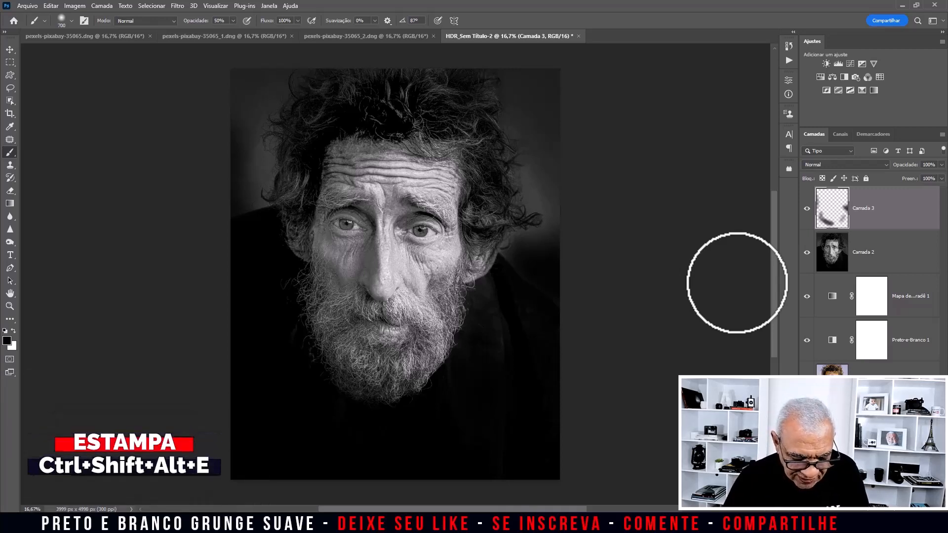
Stamp the visible layers into a new layer and raise its clarity with the Camera Raw filter
{"action": "key", "text": "ctrl+shift+alt+e"}
{"action": "left_click", "coordinate": [177, 6]}
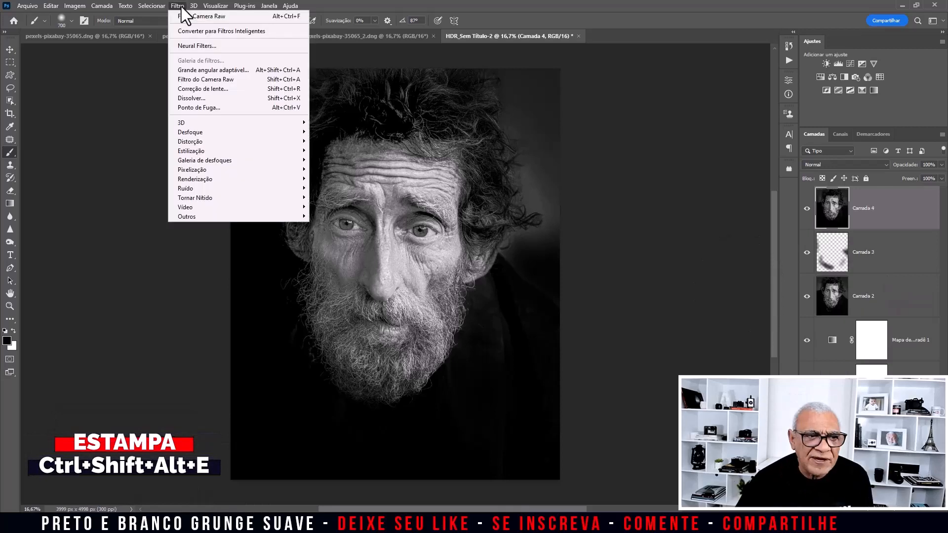
{"action": "left_click", "coordinate": [221, 78]}
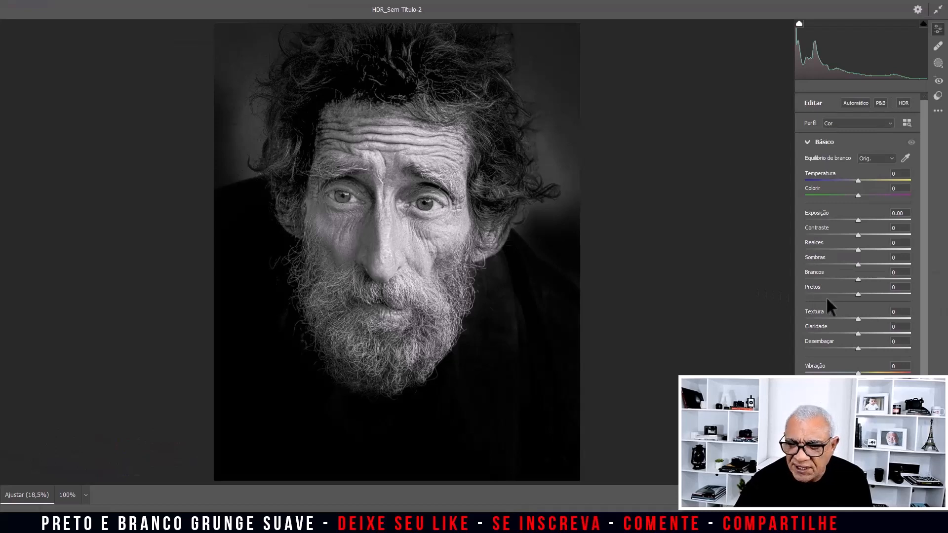
{"action": "left_click_drag", "start_coordinate": [858, 333], "coordinate": [870, 348]}
{"action": "key", "text": "Return"}
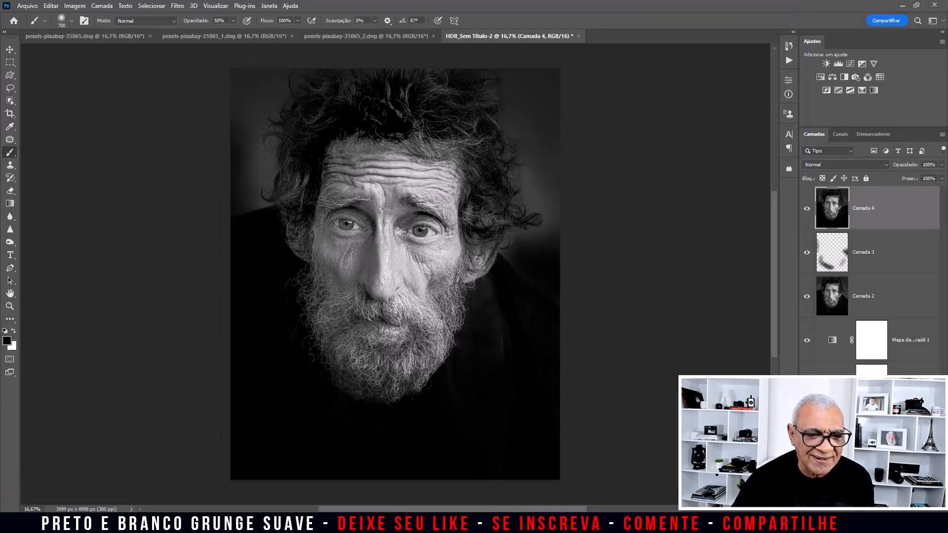
Compare the portrait with and without the clarity edit by toggling the top layer's visibility
{"action": "left_click", "coordinate": [806, 210]}
{"action": "left_click", "coordinate": [807, 210]}
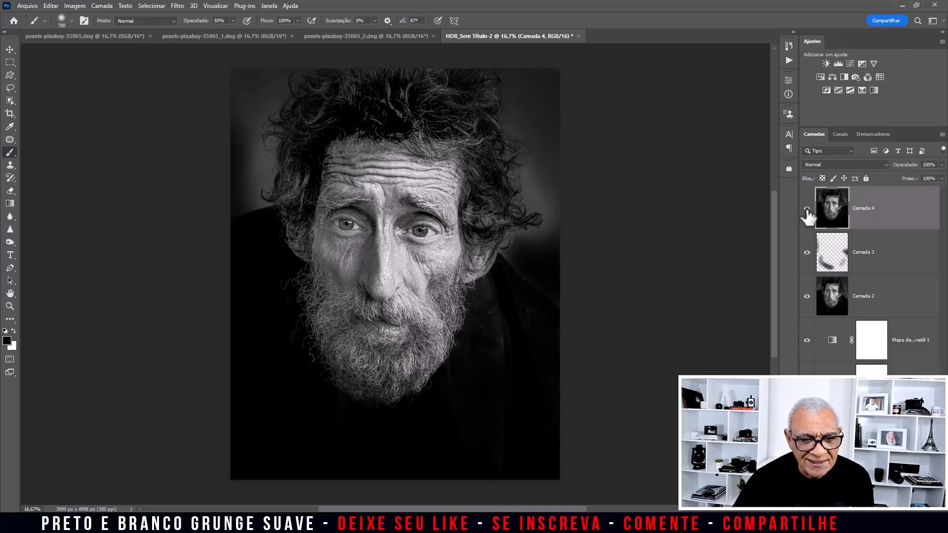
{"action": "left_click", "coordinate": [807, 210]}
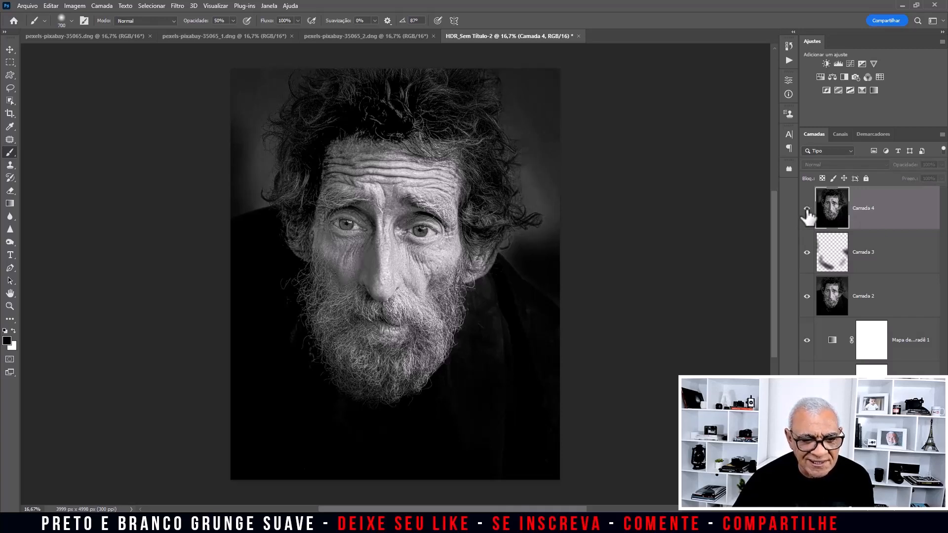
{"action": "left_click", "coordinate": [807, 209]}
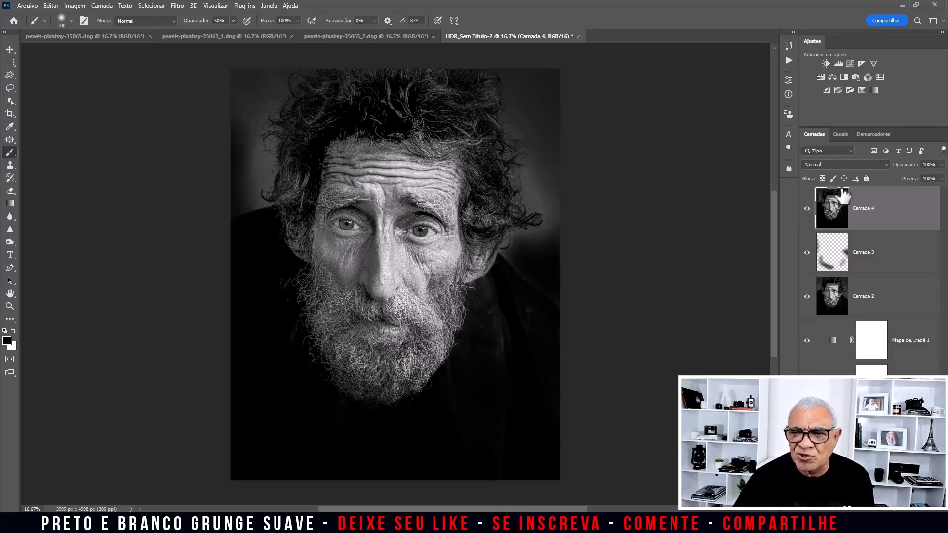
Add a Levels adjustment layer with the white input level at 238 and compare the image with and without it
{"action": "left_click", "coordinate": [839, 64]}
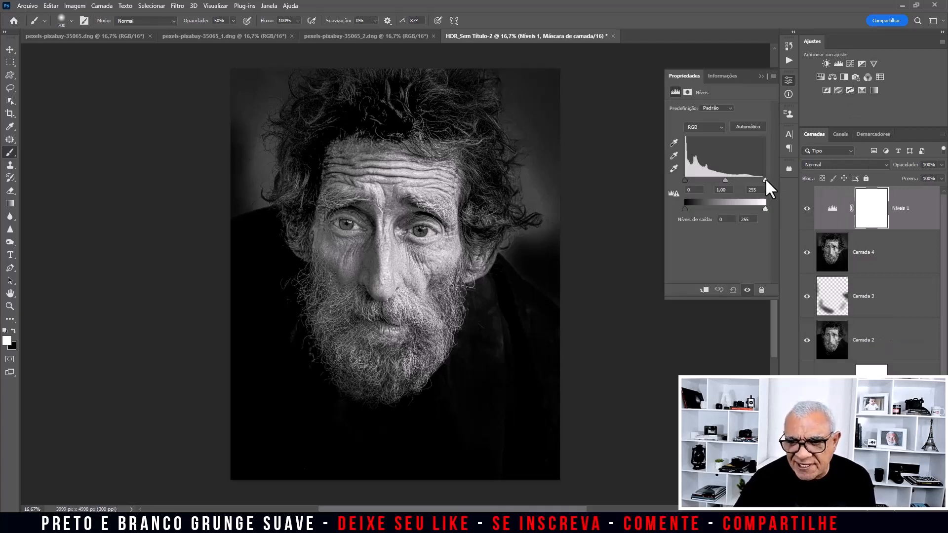
{"action": "left_click_drag", "start_coordinate": [766, 177], "coordinate": [762, 178]}
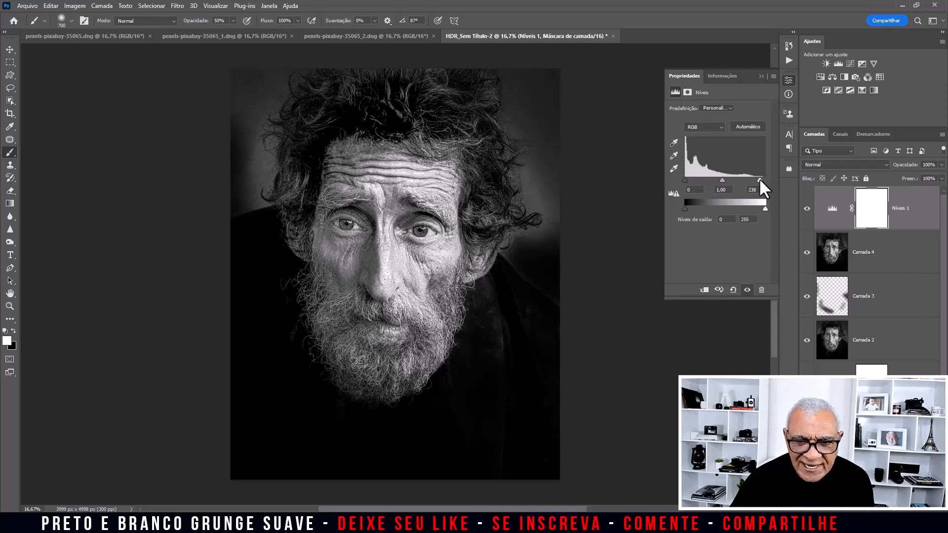
{"action": "left_click", "coordinate": [761, 77]}
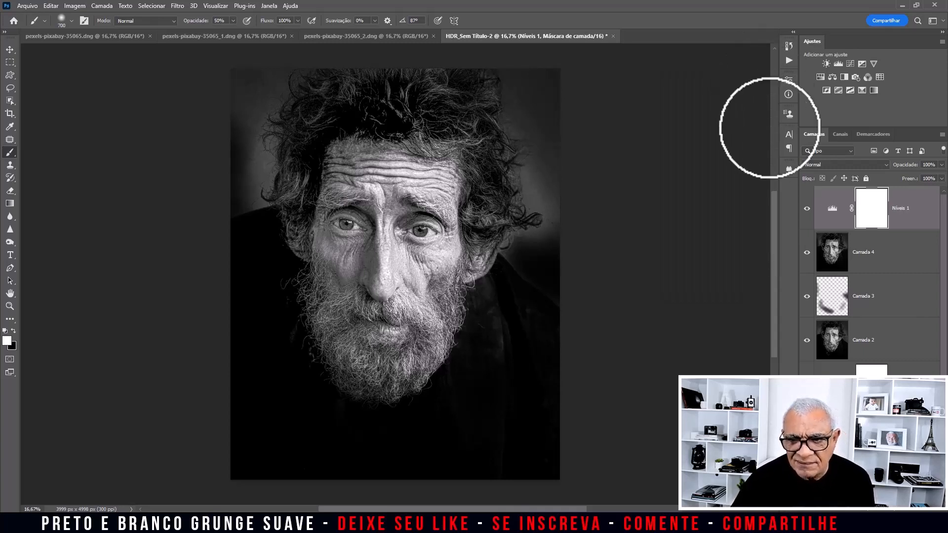
{"action": "left_click", "coordinate": [807, 208]}
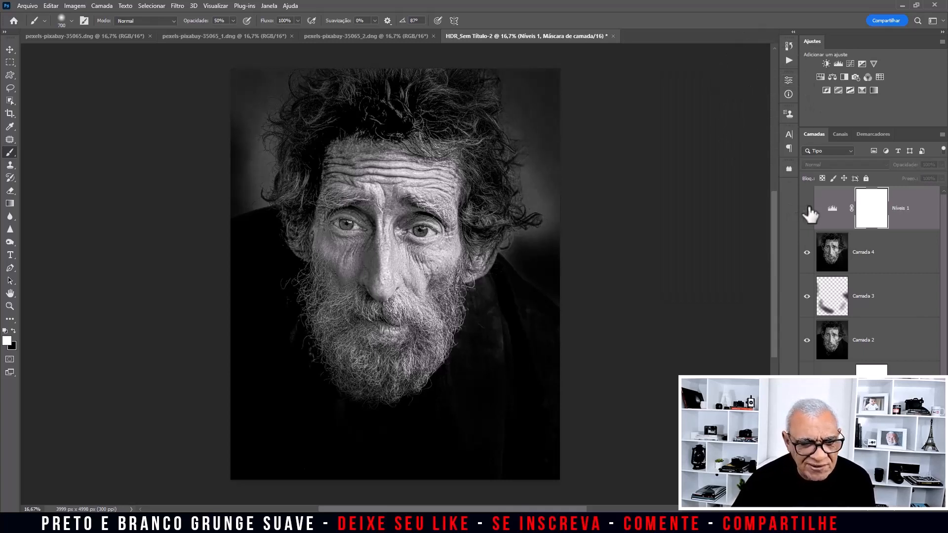
{"action": "left_click", "coordinate": [807, 209]}
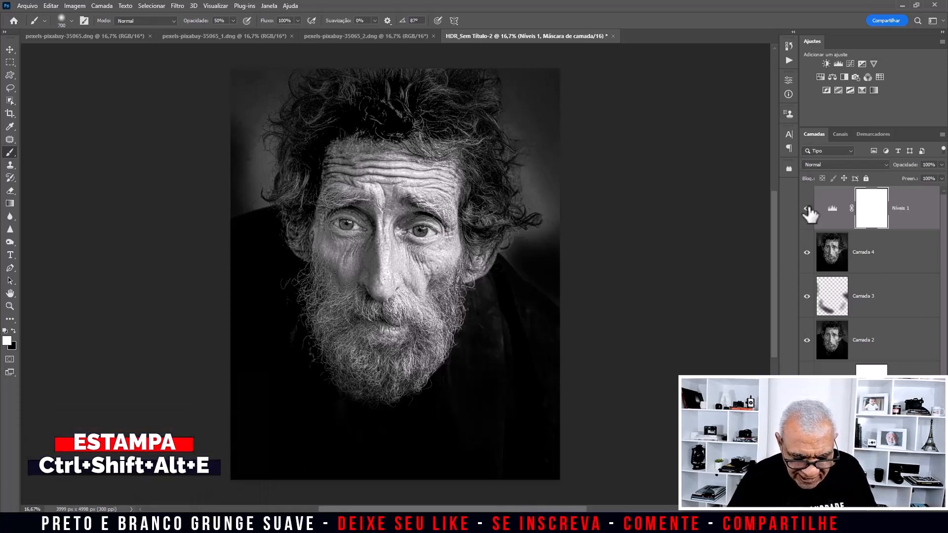
Stamp the visible layers into a new layer, soften it with a 30-pixel Gaussian Blur and blend it in Multiply mode
{"action": "key", "text": "x"}
{"action": "key", "text": "ctrl+shift+alt+e"}
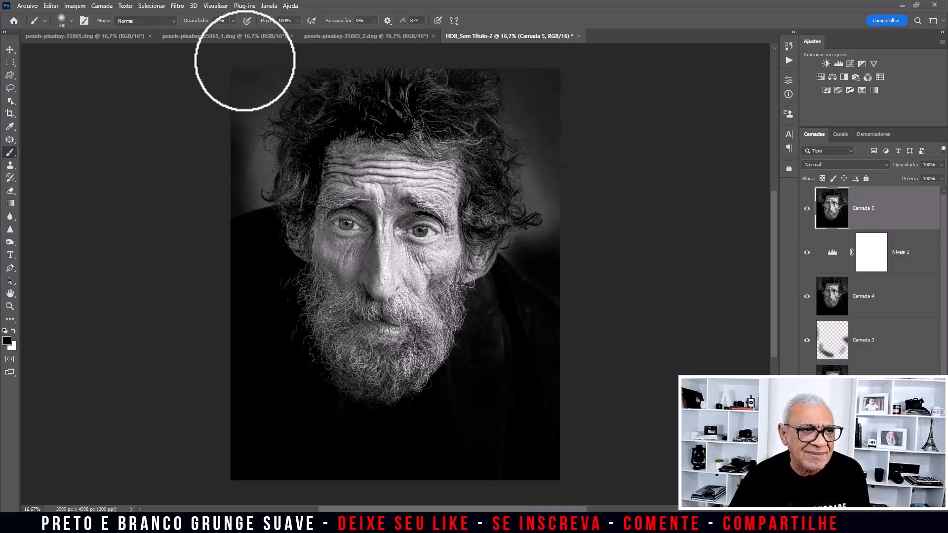
{"action": "left_click", "coordinate": [179, 7]}
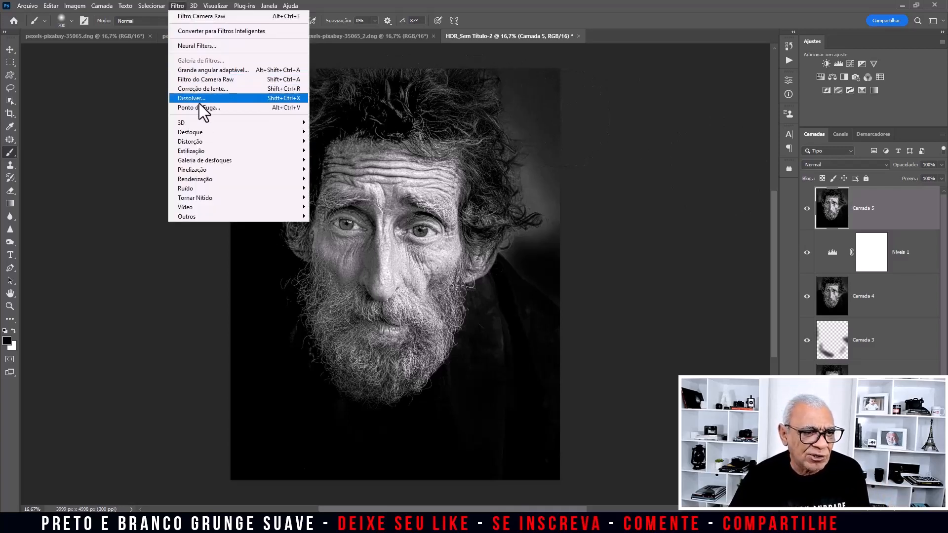
{"action": "mouse_move", "coordinate": [204, 132]}
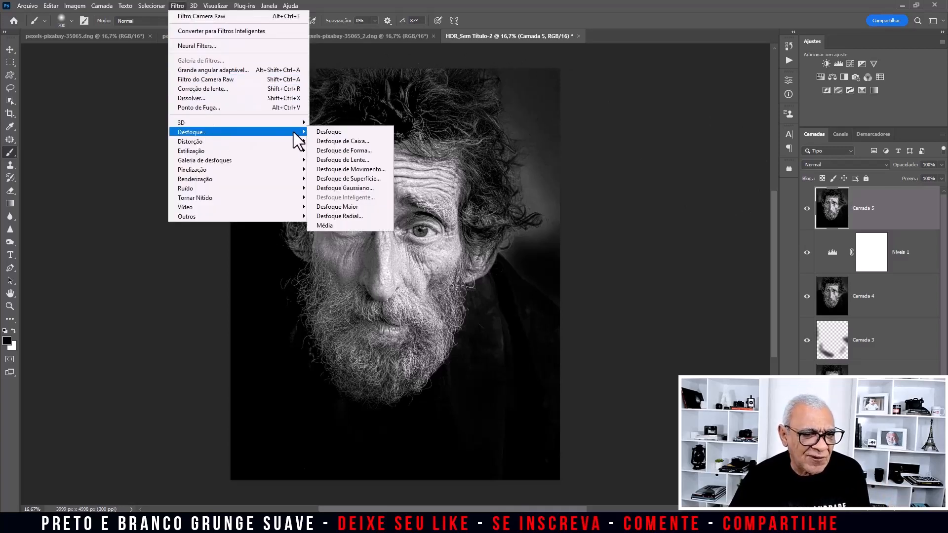
{"action": "left_click", "coordinate": [372, 188]}
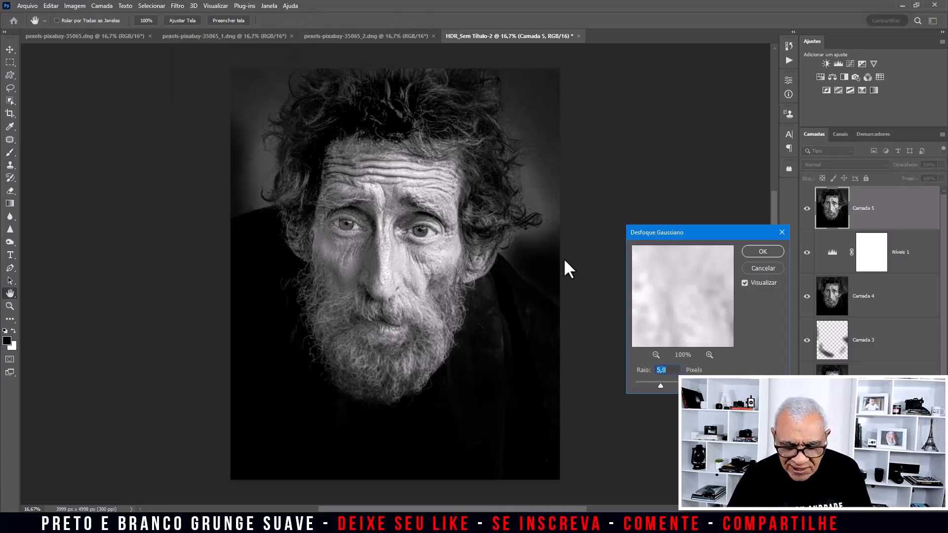
{"action": "type", "text": "30"}
{"action": "left_click", "coordinate": [754, 255]}
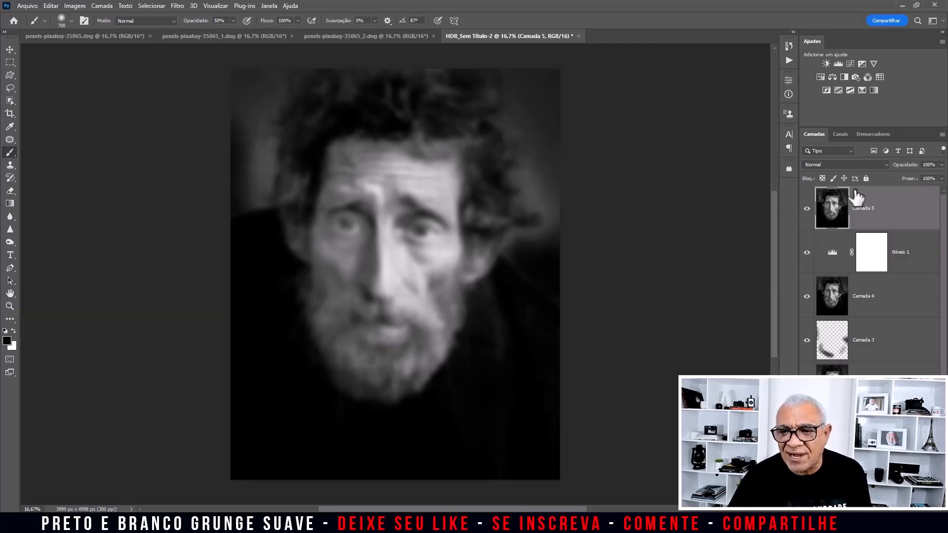
{"action": "left_click", "coordinate": [881, 164]}
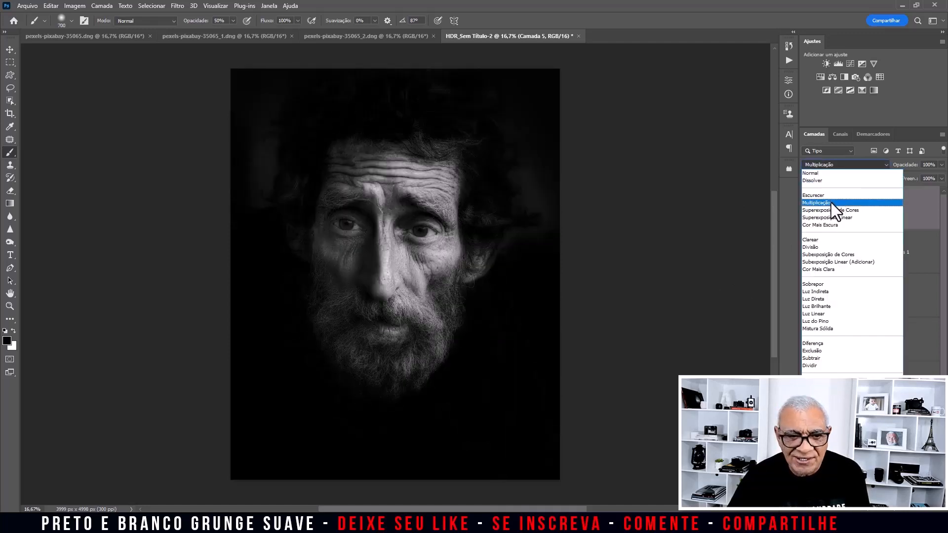
{"action": "left_click", "coordinate": [831, 203]}
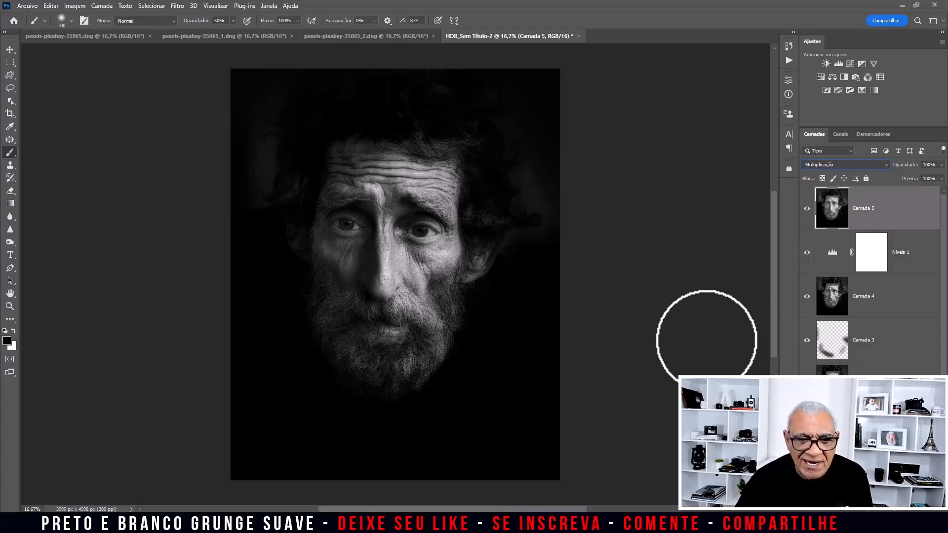
Add a Curves adjustment layer that lifts the midtones, with input 108 and output 170
{"action": "left_click", "coordinate": [850, 64]}
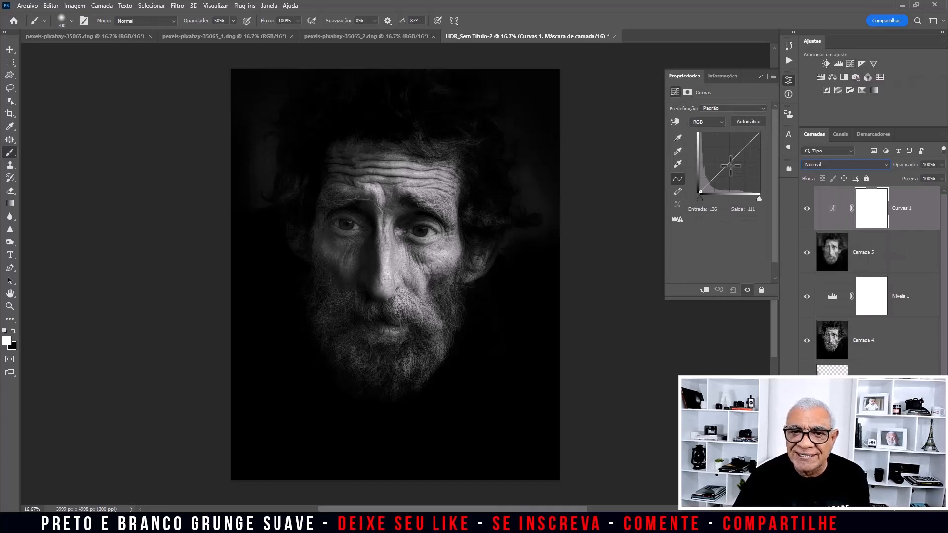
{"action": "mouse_move", "coordinate": [731, 162]}
{"action": "left_mouse_down"}
{"action": "mouse_move", "coordinate": [729, 144]}
{"action": "mouse_move", "coordinate": [725, 153]}
{"action": "left_mouse_up"}
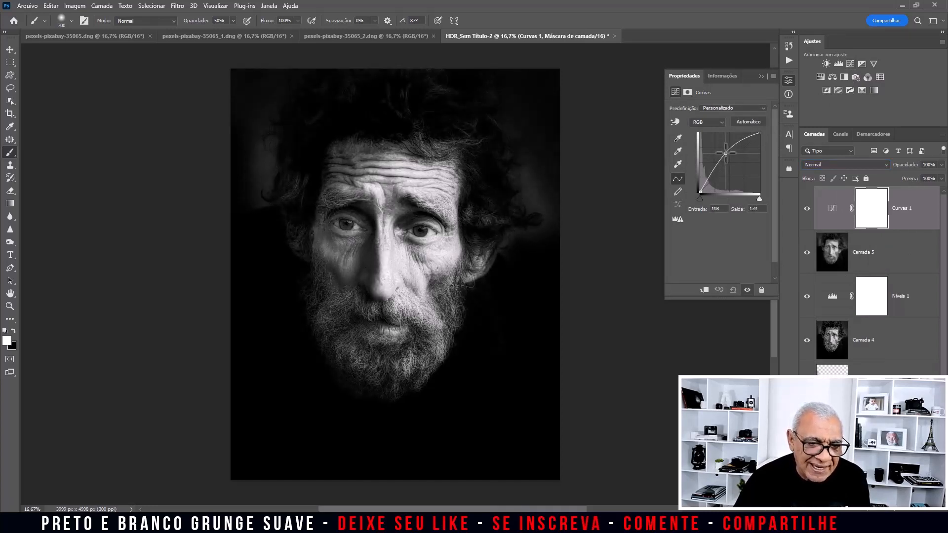
{"action": "left_click", "coordinate": [761, 76]}
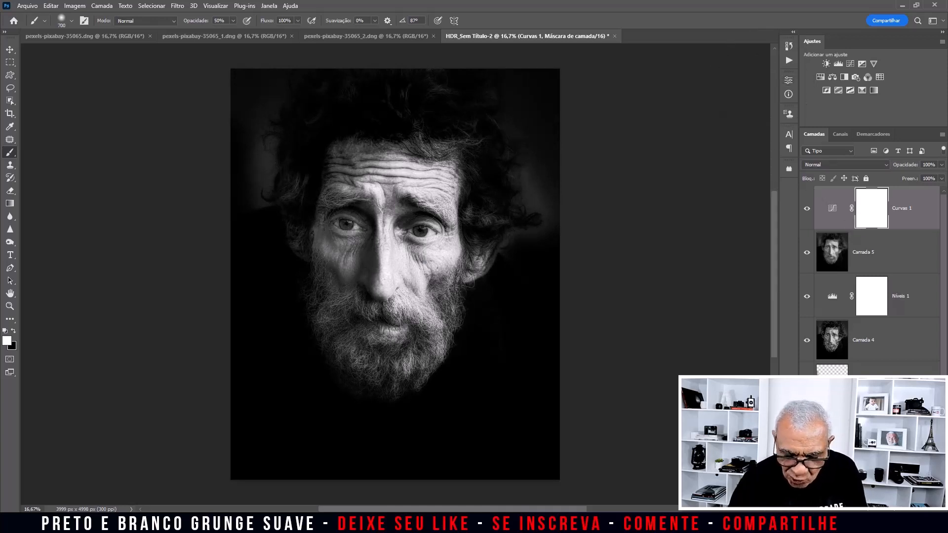
Invert the Curves mask, paint white at 20% opacity over the face and compare the result with and without the layer
{"action": "key", "text": "ctrl+i"}
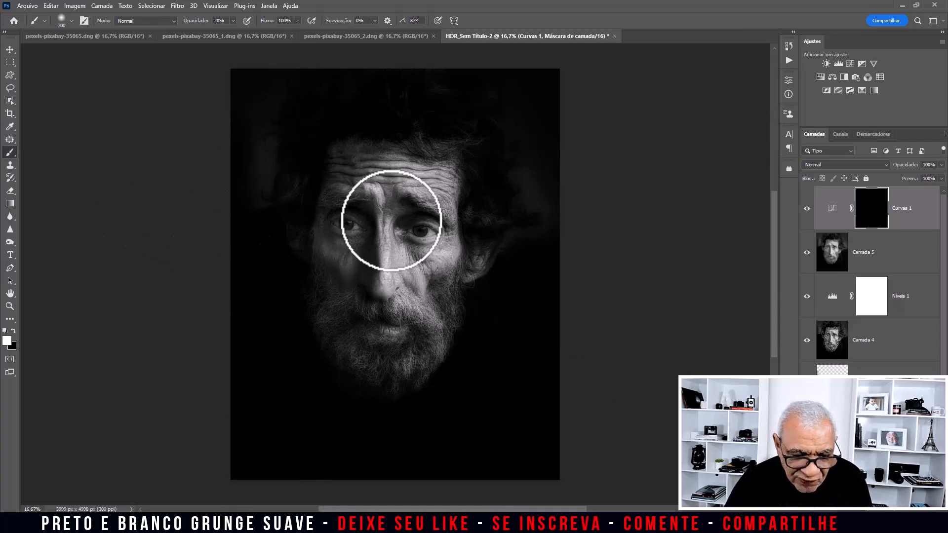
{"action": "mouse_move", "coordinate": [391, 221]}
{"action": "left_mouse_down"}
{"action": "mouse_move", "coordinate": [387, 237]}
{"action": "mouse_move", "coordinate": [387, 169]}
{"action": "mouse_move", "coordinate": [420, 180]}
{"action": "mouse_move", "coordinate": [446, 247]}
{"action": "mouse_move", "coordinate": [385, 265]}
{"action": "mouse_move", "coordinate": [409, 306]}
{"action": "mouse_move", "coordinate": [391, 328]}
{"action": "mouse_move", "coordinate": [414, 381]}
{"action": "mouse_move", "coordinate": [368, 360]}
{"action": "mouse_move", "coordinate": [328, 328]}
{"action": "mouse_move", "coordinate": [362, 306]}
{"action": "mouse_move", "coordinate": [332, 257]}
{"action": "mouse_move", "coordinate": [345, 167]}
{"action": "mouse_move", "coordinate": [334, 262]}
{"action": "mouse_move", "coordinate": [639, 353]}
{"action": "left_mouse_up"}
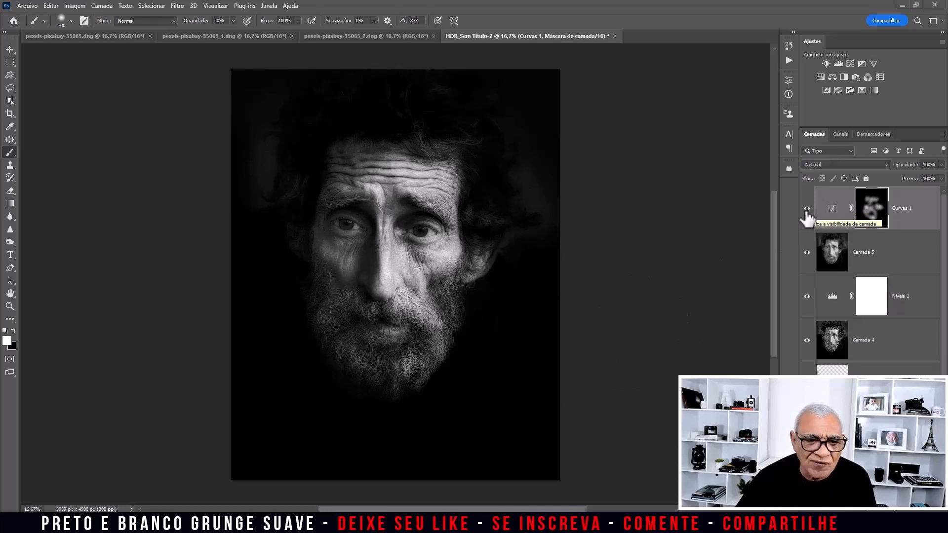
{"action": "left_click", "coordinate": [807, 209]}
{"action": "left_click", "coordinate": [807, 209]}
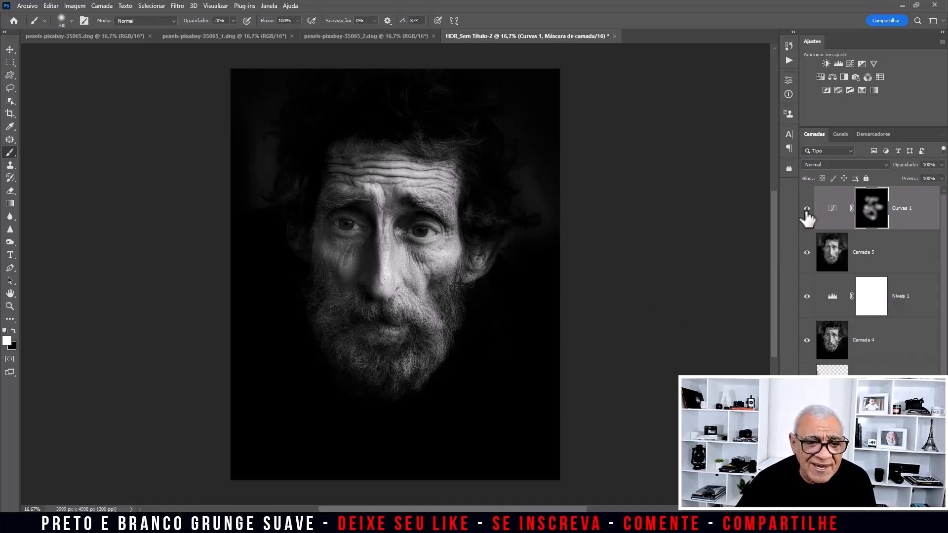
Hide the Curves layer and reduce the blurred Multiply layer's opacity to 72%
{"action": "left_click", "coordinate": [807, 210]}
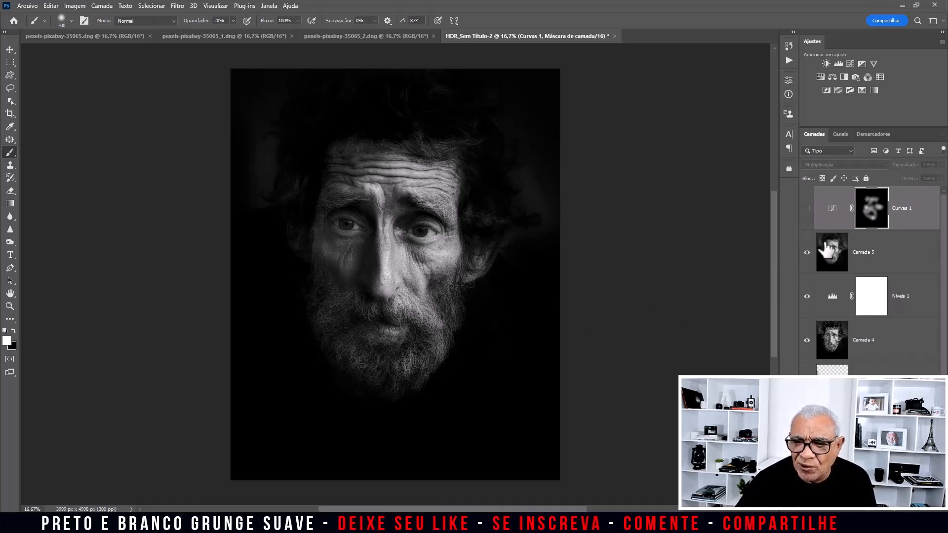
{"action": "left_click", "coordinate": [873, 255]}
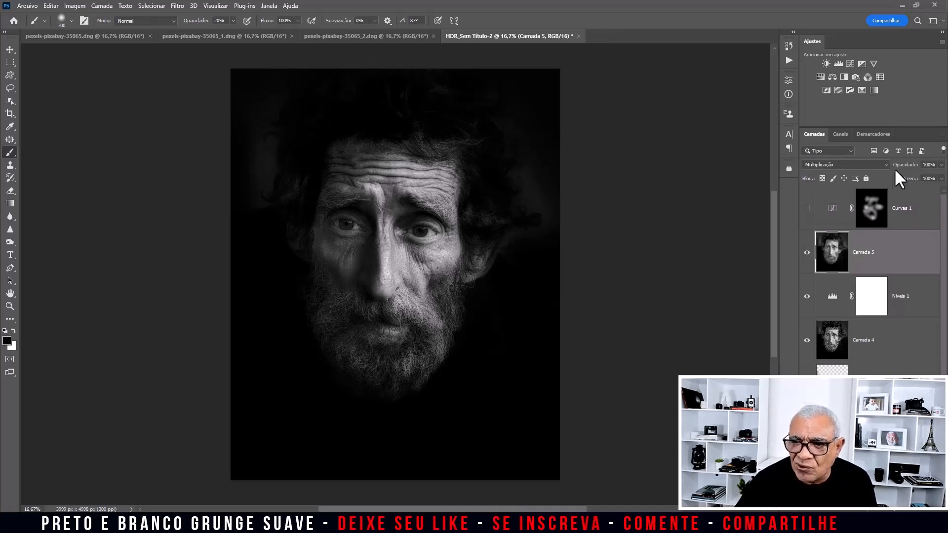
{"action": "left_click_drag", "start_coordinate": [898, 167], "coordinate": [892, 167]}
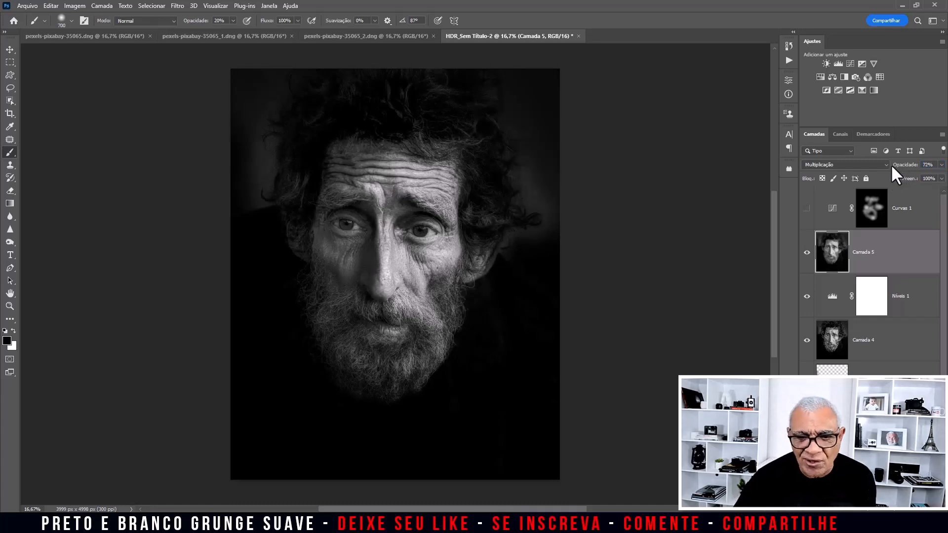
Show the Curves layer again and lower its opacity to 80%
{"action": "left_click", "coordinate": [807, 209]}
{"action": "left_click", "coordinate": [889, 212]}
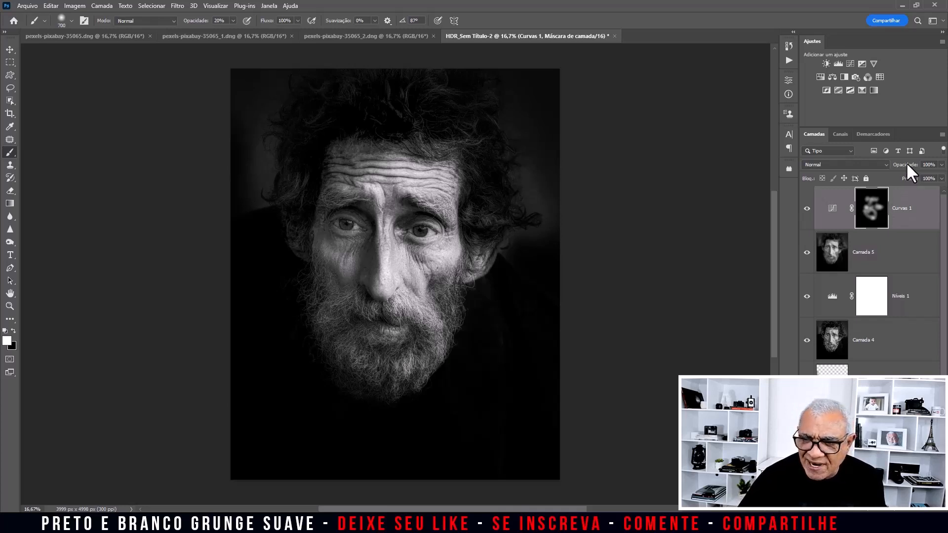
{"action": "left_click_drag", "start_coordinate": [900, 165], "coordinate": [897, 162]}
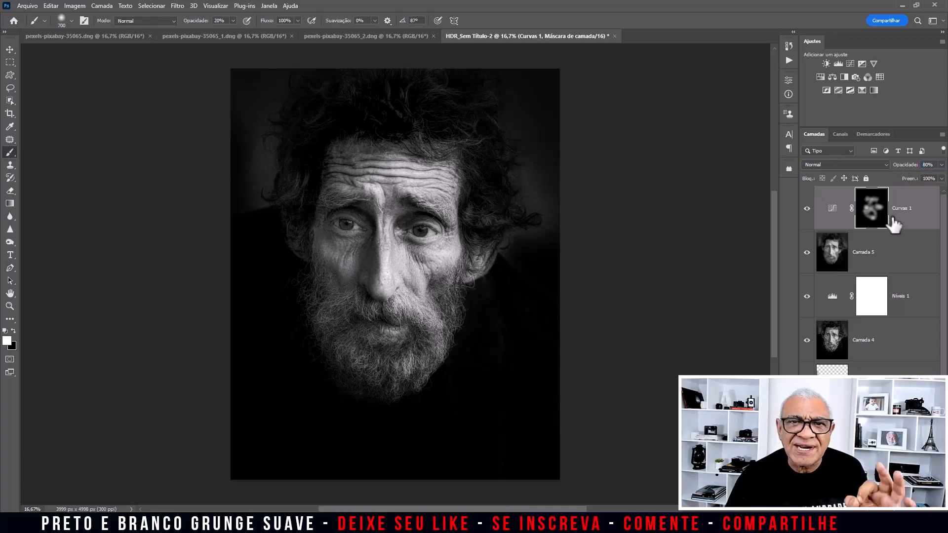
Add a second Curves adjustment layer with input 97 and output 172, and invert its mask to black
{"action": "left_click", "coordinate": [850, 64]}
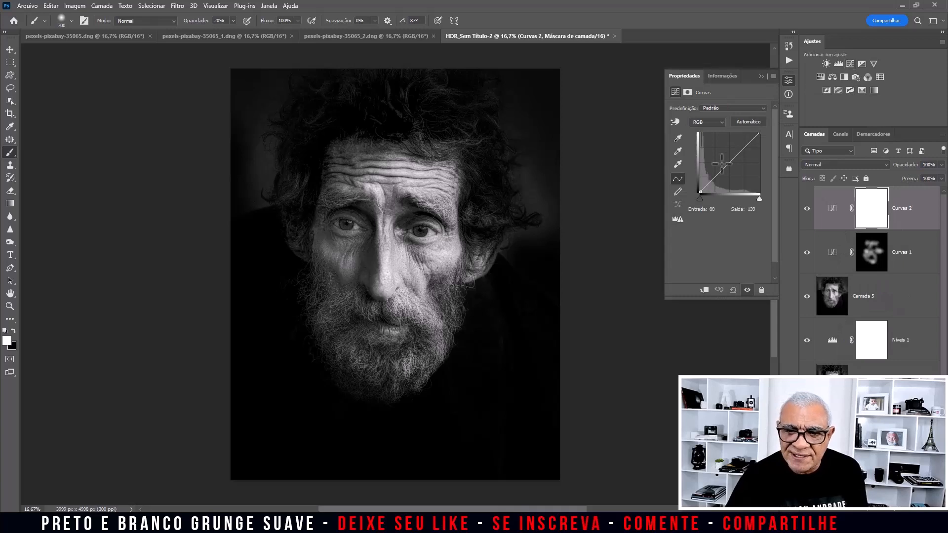
{"action": "left_click_drag", "start_coordinate": [722, 164], "coordinate": [722, 153]}
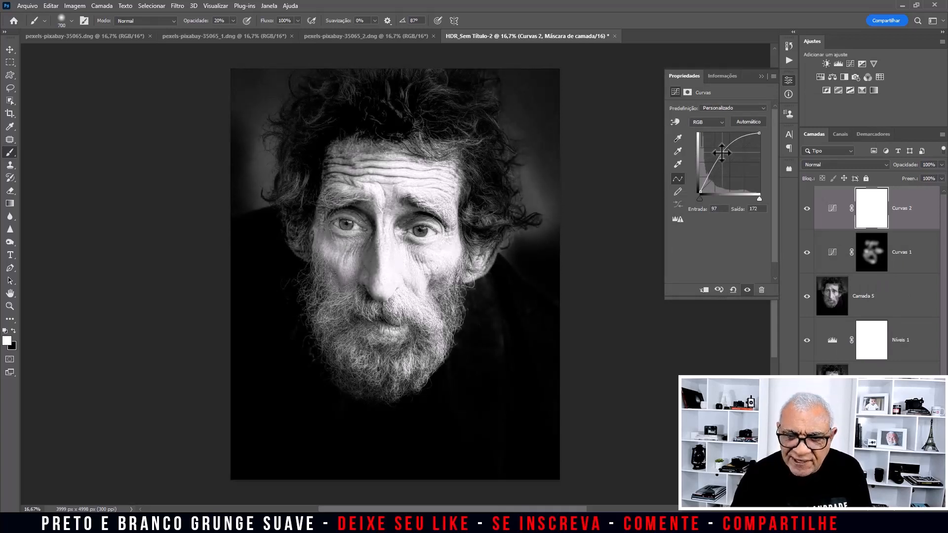
{"action": "key", "text": "ctrl+i"}
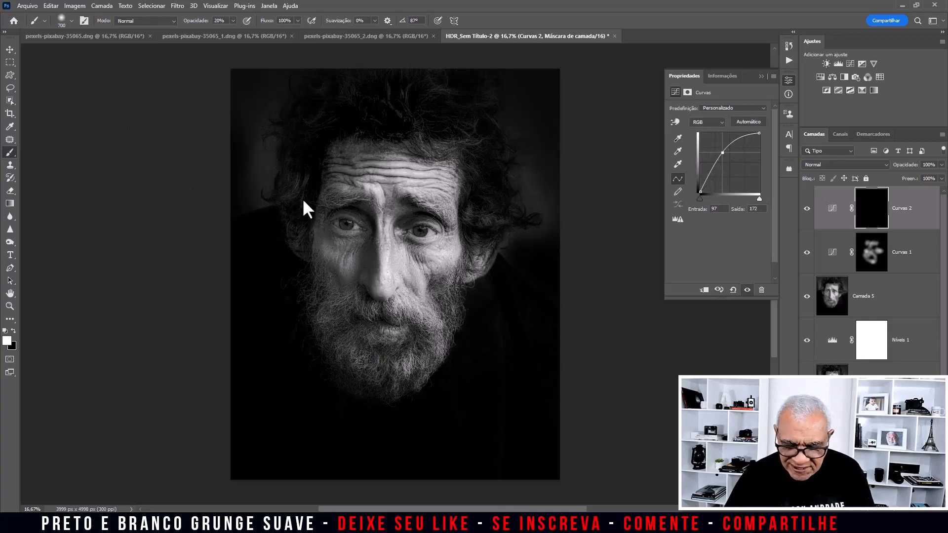
Paint white over both eyes on the new mask with a 100-pixel brush at 20% opacity and compare with and without it
{"action": "key", "text": "bracketleft"}
{"action": "key", "text": "bracketleft"}
{"action": "key", "text": "bracketleft"}
{"action": "key", "text": "bracketleft"}
{"action": "key", "text": "bracketleft"}
{"action": "key", "text": "bracketleft"}
{"action": "key", "text": "bracketleft"}
{"action": "key", "text": "bracketleft"}
{"action": "key", "text": "bracketleft"}
{"action": "key", "text": "bracketleft"}
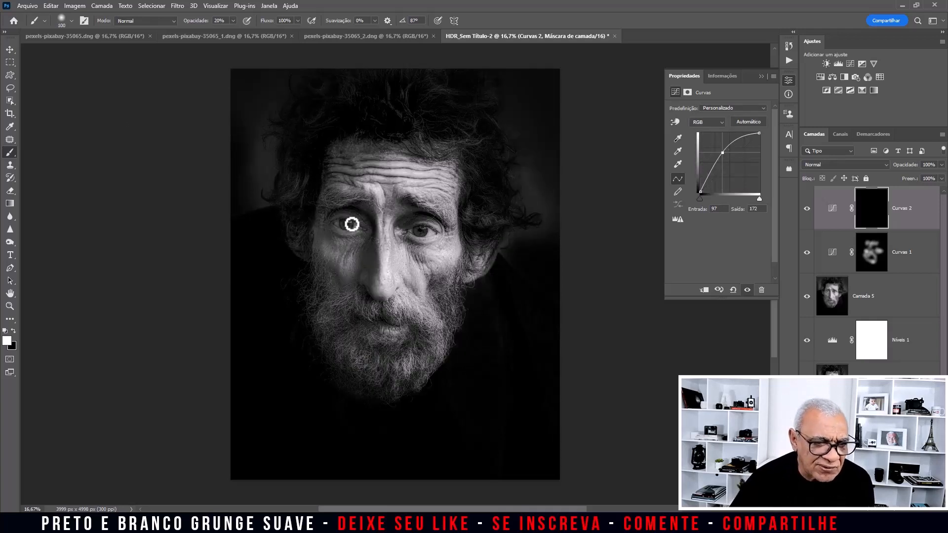
{"action": "mouse_move", "coordinate": [351, 223]}
{"action": "left_mouse_down"}
{"action": "mouse_move", "coordinate": [339, 222]}
{"action": "mouse_move", "coordinate": [349, 218]}
{"action": "mouse_move", "coordinate": [348, 228]}
{"action": "left_mouse_up"}
{"action": "left_click_drag", "start_coordinate": [422, 231], "coordinate": [428, 231]}
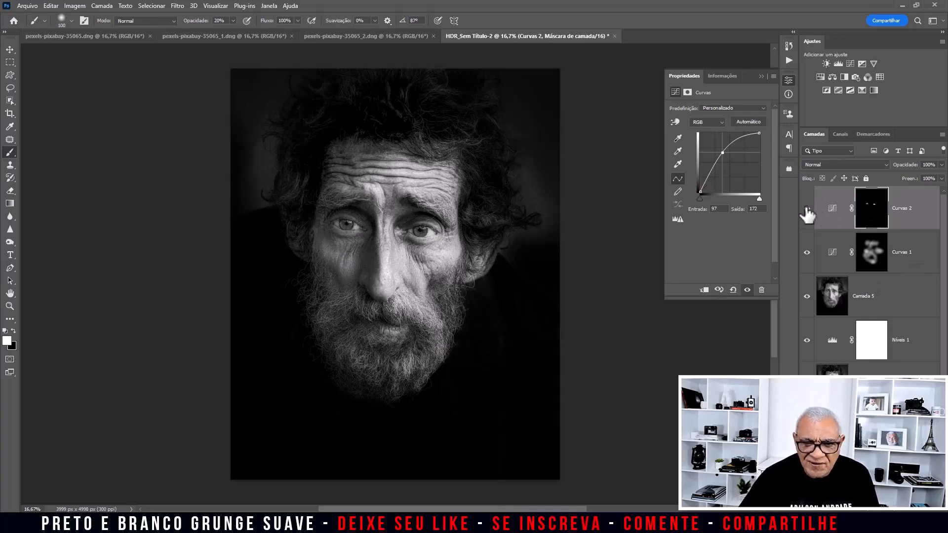
{"action": "left_click", "coordinate": [806, 208]}
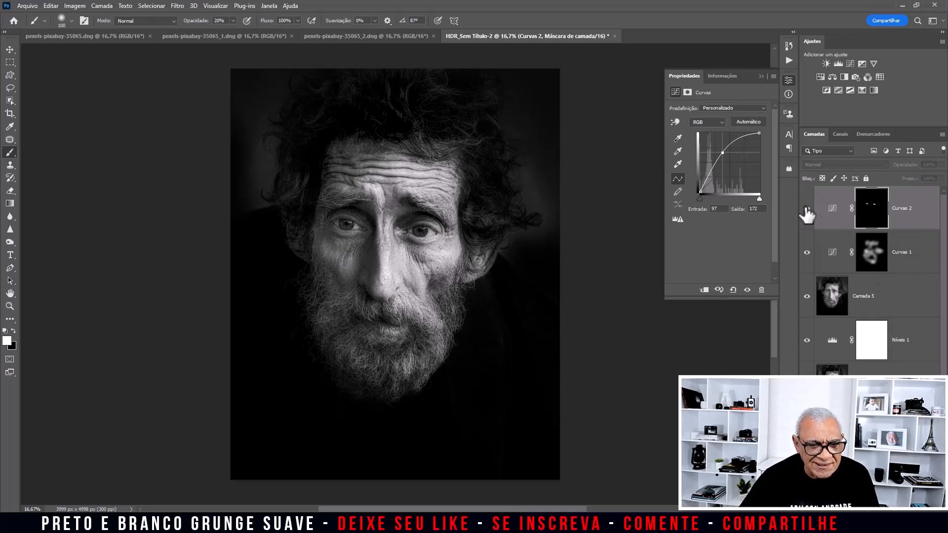
{"action": "left_click", "coordinate": [806, 209]}
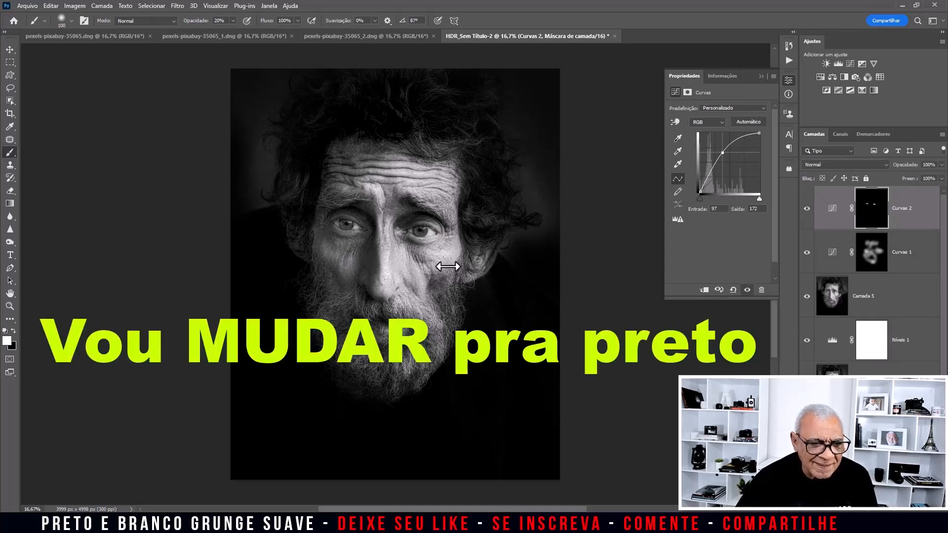
Clean up the mask around the eyes with black at 100% opacity, and return the brush to white at 20%
{"action": "key", "text": "x"}
{"action": "key", "text": "0"}
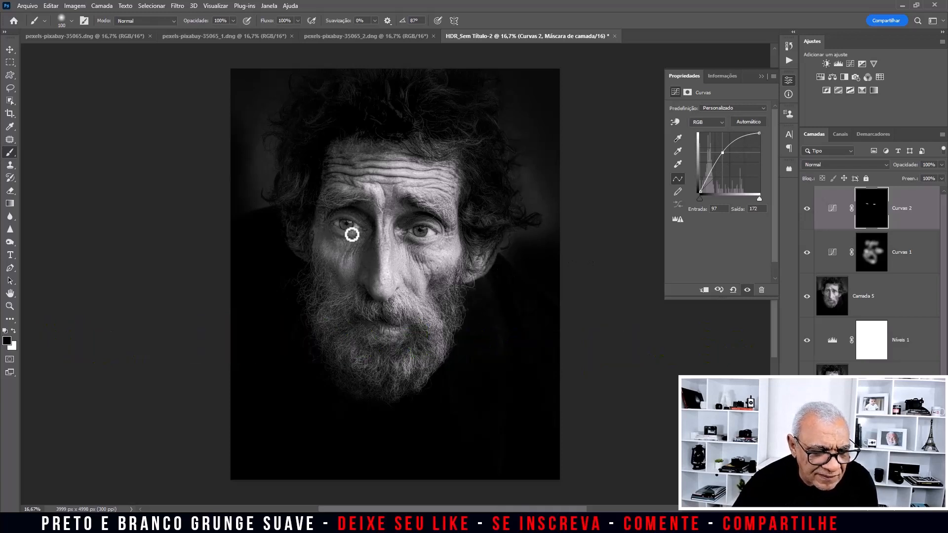
{"action": "key", "text": "x"}
{"action": "key", "text": "2"}
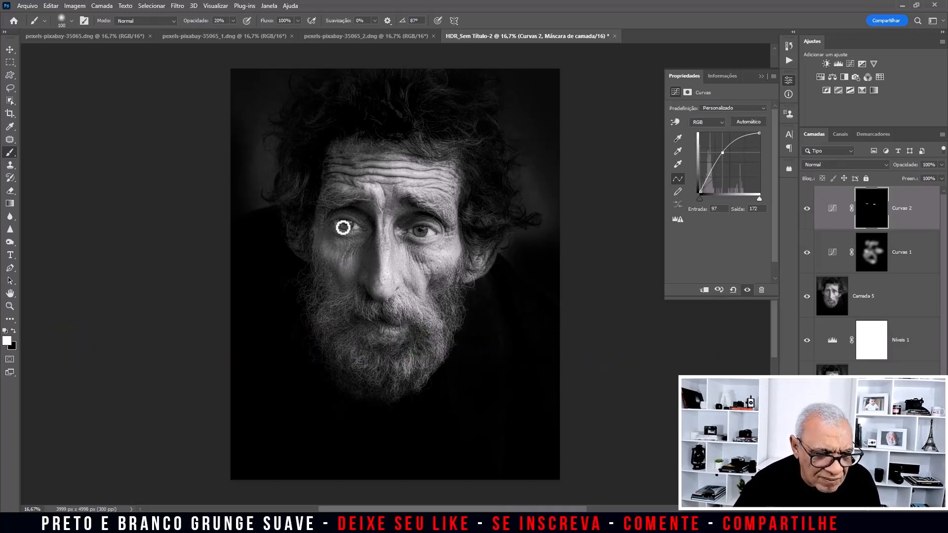
Compare the finished portrait with the original color photo by repeatedly isolating the bottom layer and restoring all the others
{"action": "scroll", "coordinate": [872, 277], "scroll_direction": "down", "scroll_amount": 5}
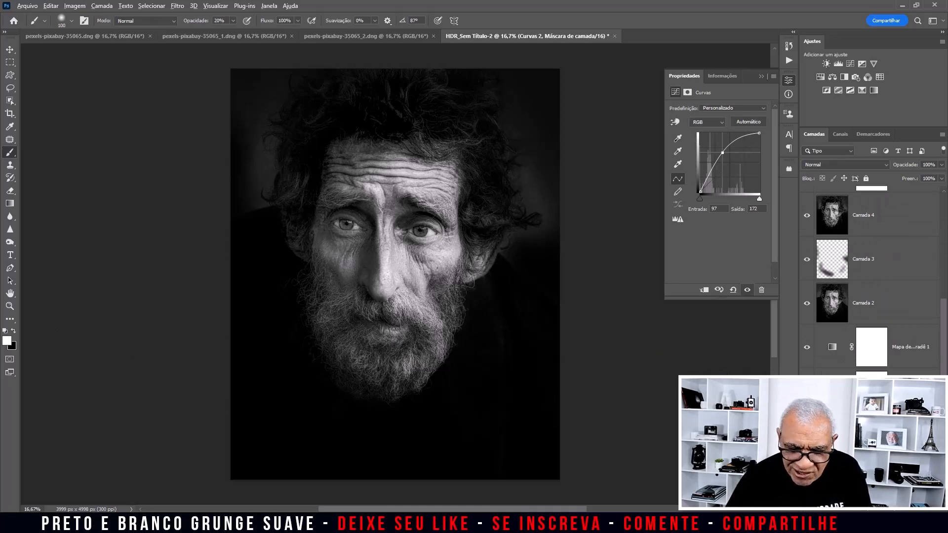
{"action": "left_click", "coordinate": [807, 479], "text": "alt"}
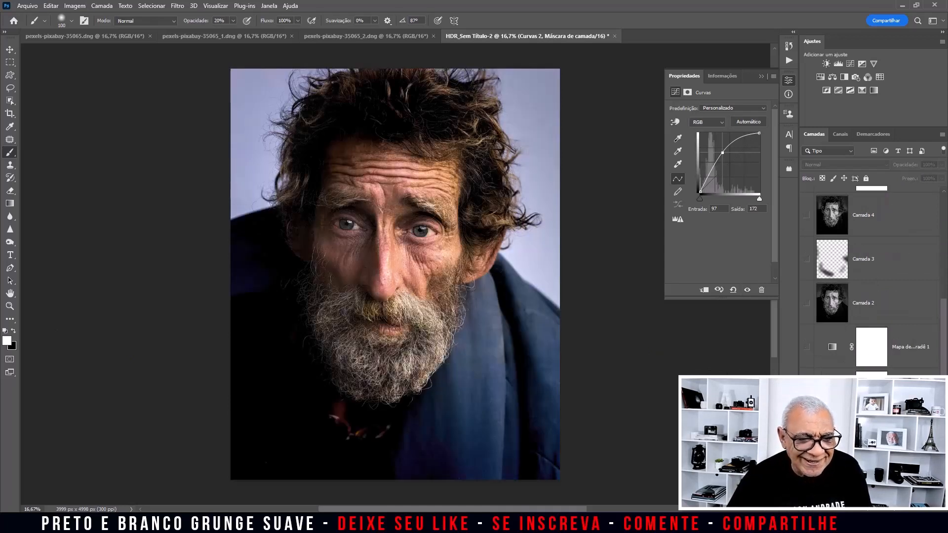
{"action": "left_click", "coordinate": [807, 479], "text": "alt"}
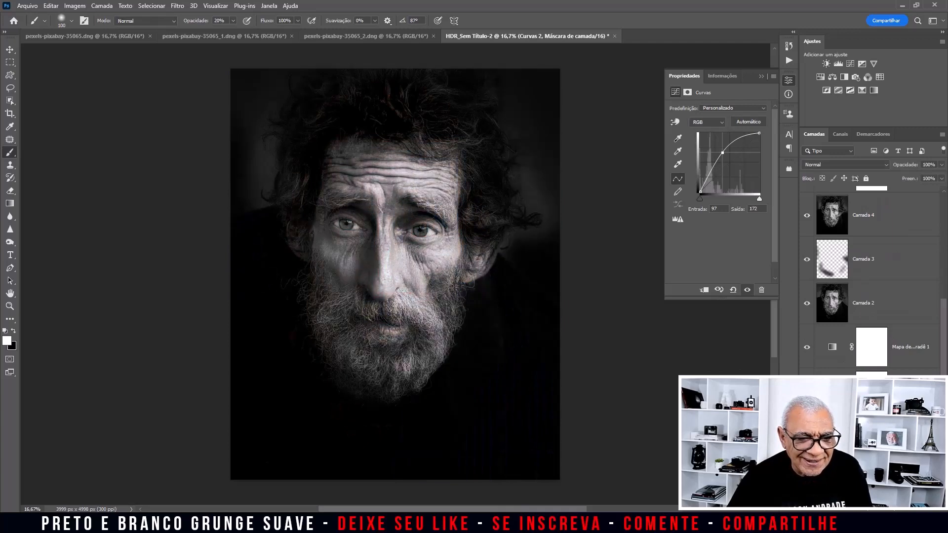
{"action": "left_click", "coordinate": [807, 479], "text": "alt"}
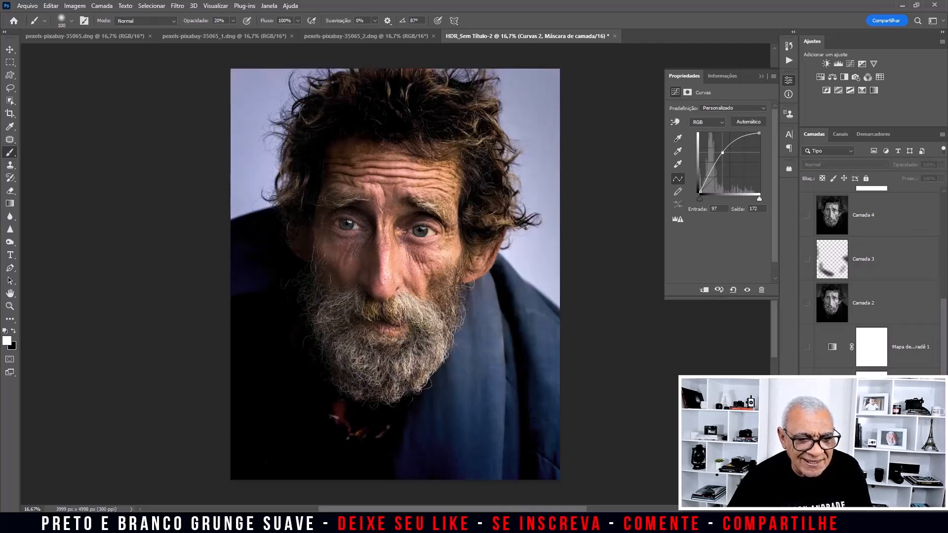
{"action": "left_click", "coordinate": [807, 479], "text": "alt"}
{"action": "left_click", "coordinate": [807, 479], "text": "alt"}
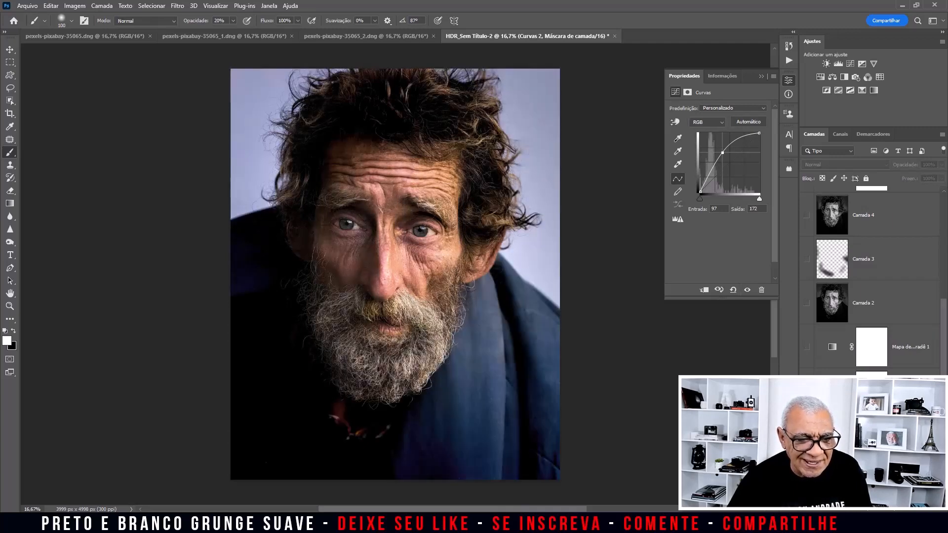
{"action": "left_click", "coordinate": [807, 479], "text": "alt"}
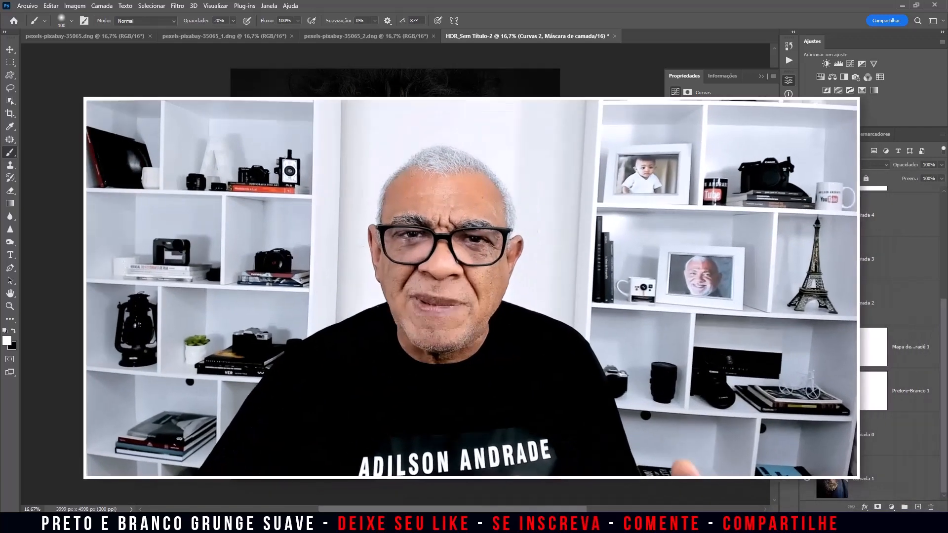